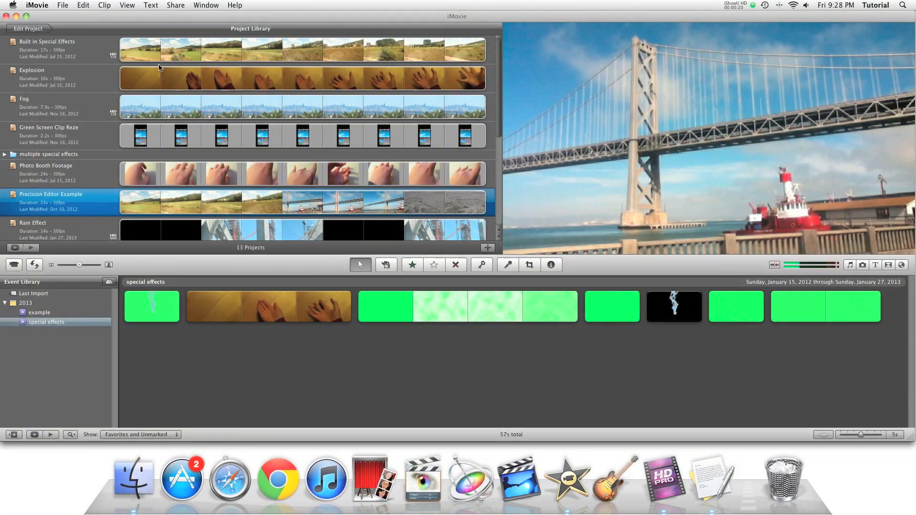
Check in the iMovie preferences that Show Advanced Tools is enabled, and close the preferences.
{"action": "left_click", "coordinate": [41, 5]}
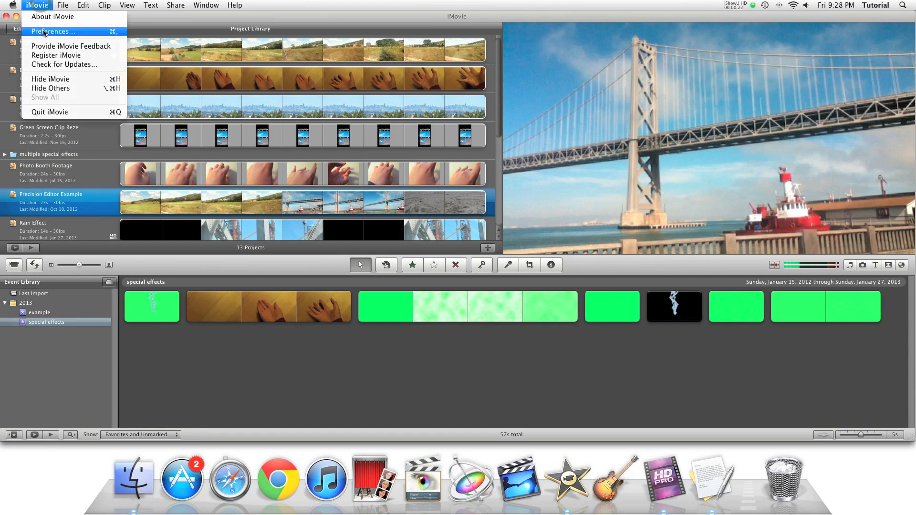
{"action": "left_click", "coordinate": [43, 28]}
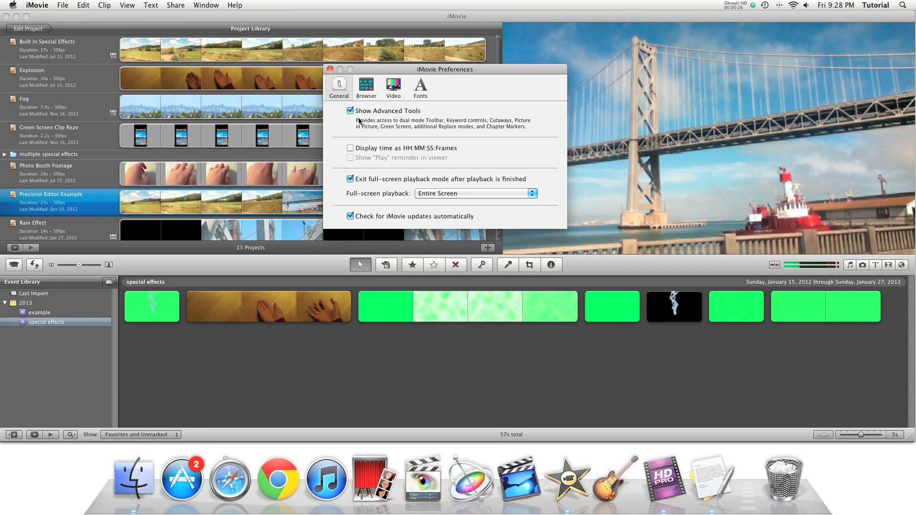
{"action": "left_click", "coordinate": [330, 69]}
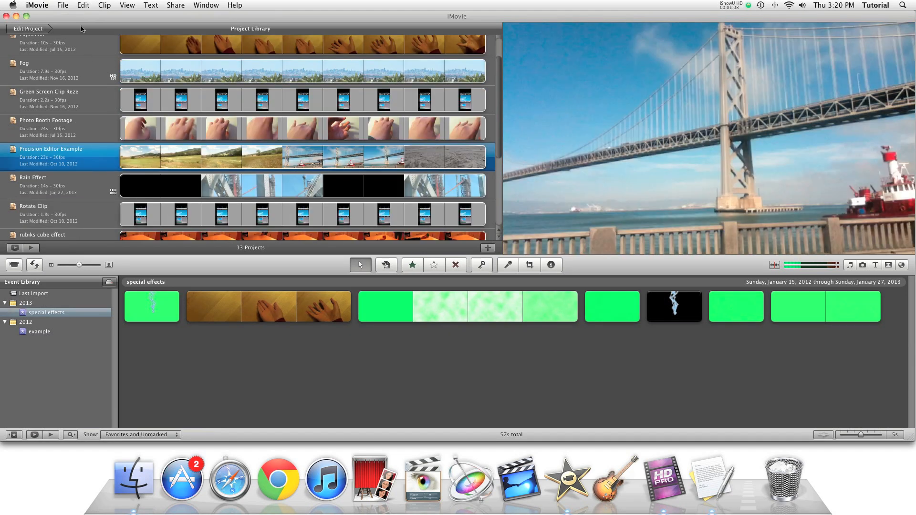
Create a folder named "multiple special effects" in the Project Library and keep it selected.
{"action": "left_click", "coordinate": [64, 6]}
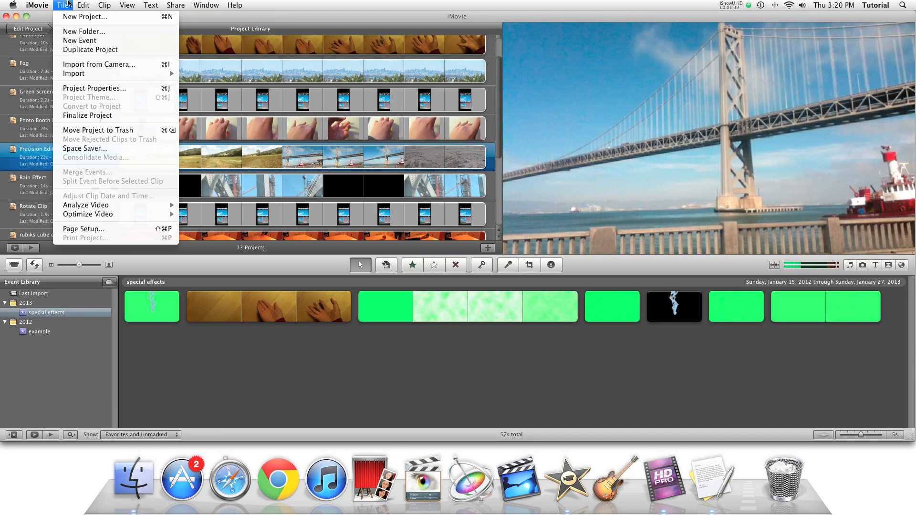
{"action": "left_click", "coordinate": [74, 34]}
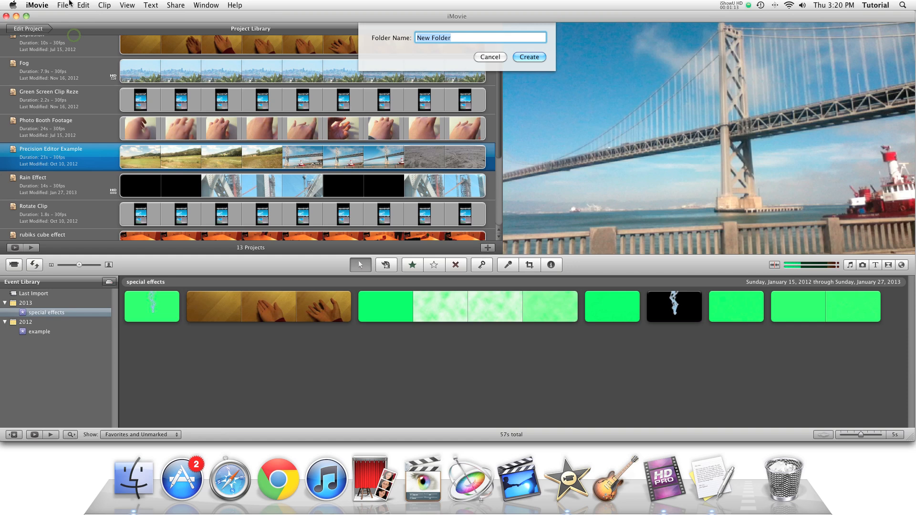
{"action": "type", "text": "multiple special effects"}
{"action": "key", "text": "Return"}
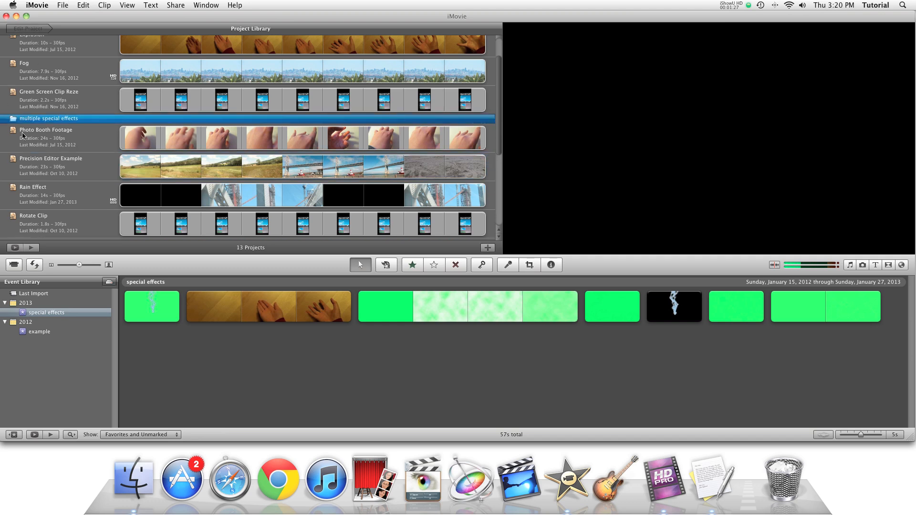
{"action": "left_click", "coordinate": [46, 121]}
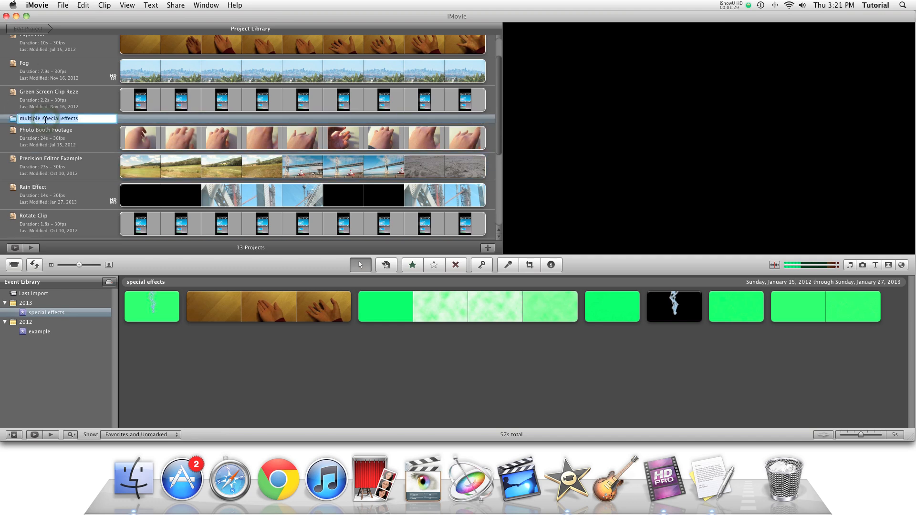
{"action": "key", "text": "Return"}
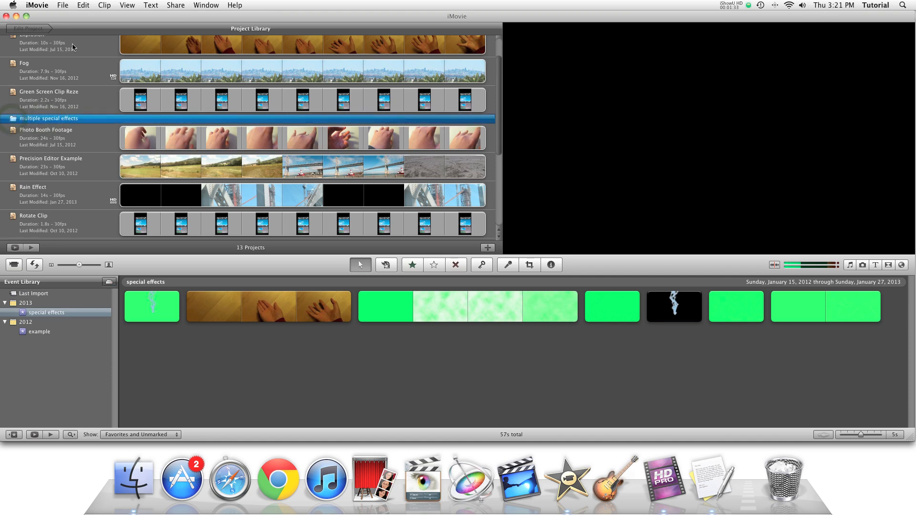
Create a new project named "special effect - 1" with No Theme, Widescreen (16:9) and 30 fps - NTSC.
{"action": "left_click", "coordinate": [65, 7]}
{"action": "left_click", "coordinate": [71, 15]}
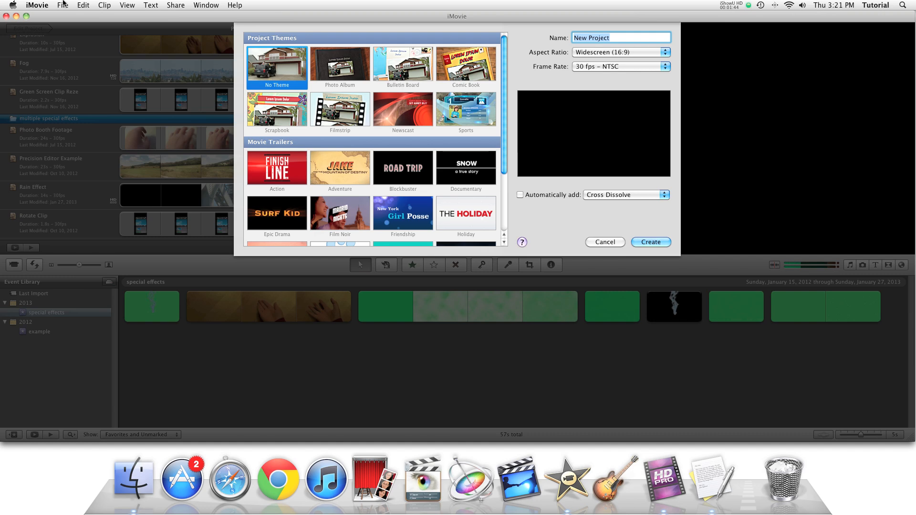
{"action": "type", "text": "special effect – 1"}
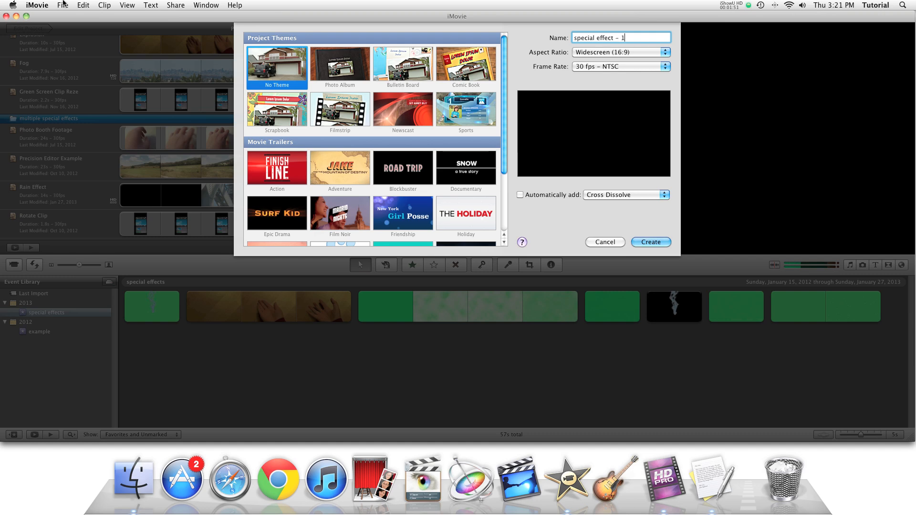
{"action": "key", "text": "Return"}
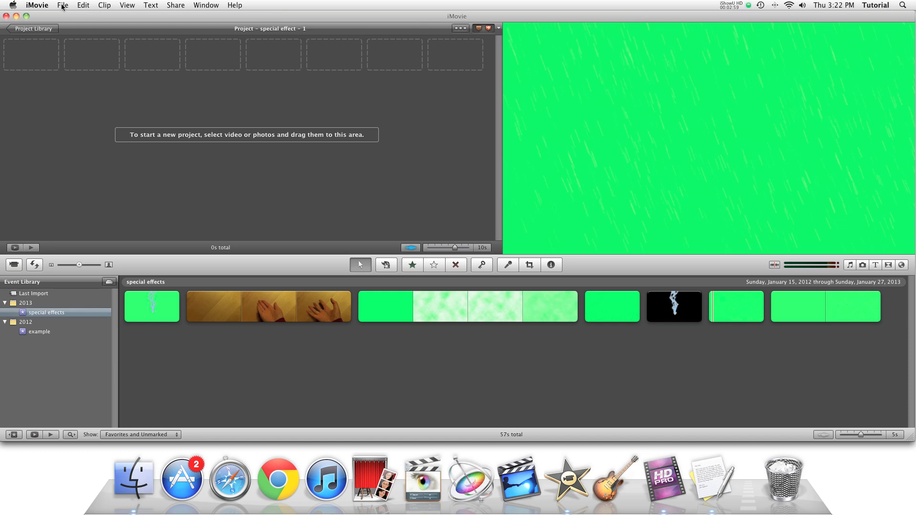
Start a movie import and select "Video Jul 04, 1 39 45 PM.mov" in the Movies folder.
{"action": "left_click", "coordinate": [63, 7]}
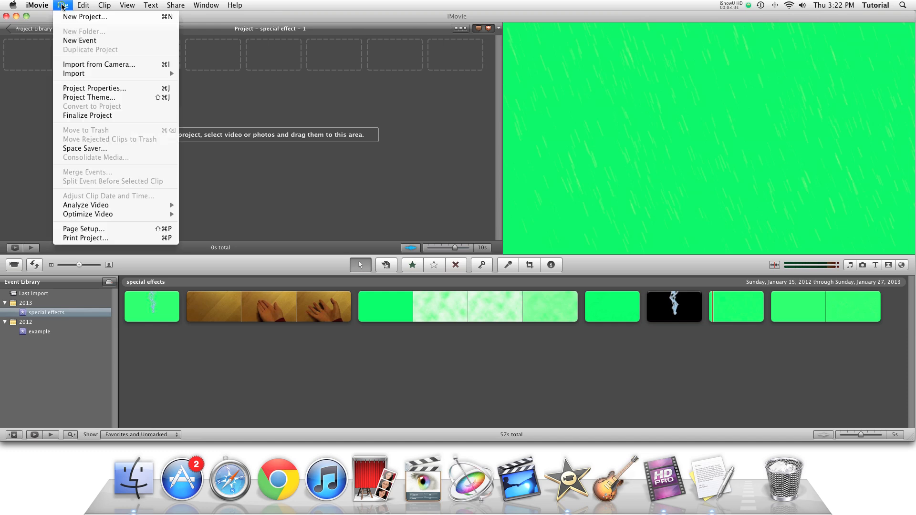
{"action": "mouse_move", "coordinate": [119, 74]}
{"action": "left_click", "coordinate": [201, 74]}
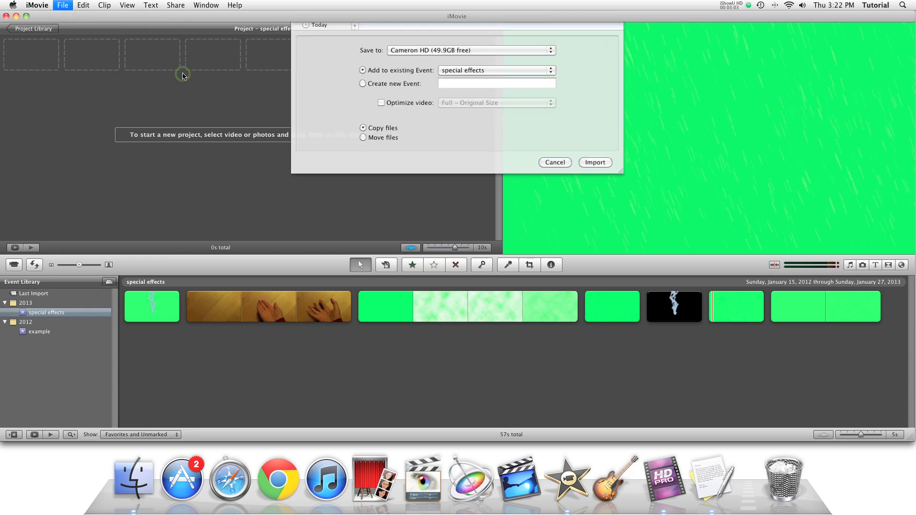
{"action": "left_click", "coordinate": [308, 80]}
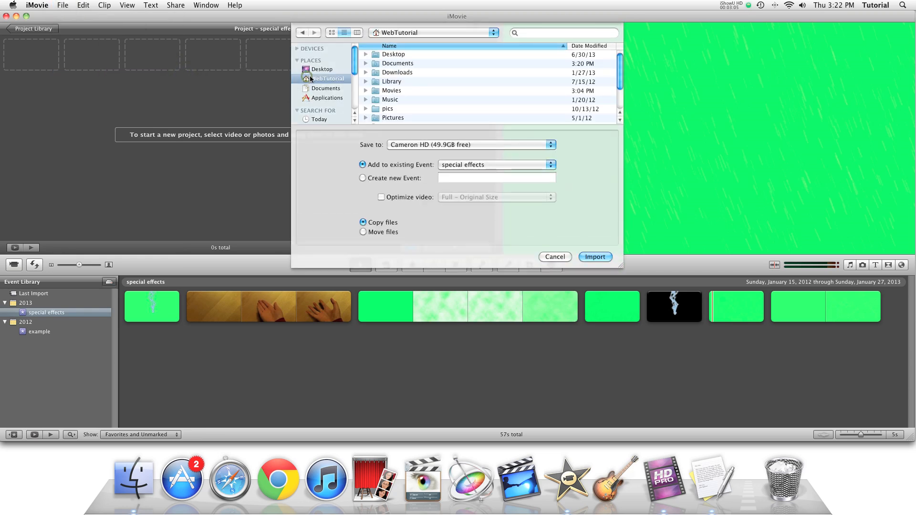
{"action": "double_click", "coordinate": [392, 90]}
{"action": "left_click", "coordinate": [434, 116]}
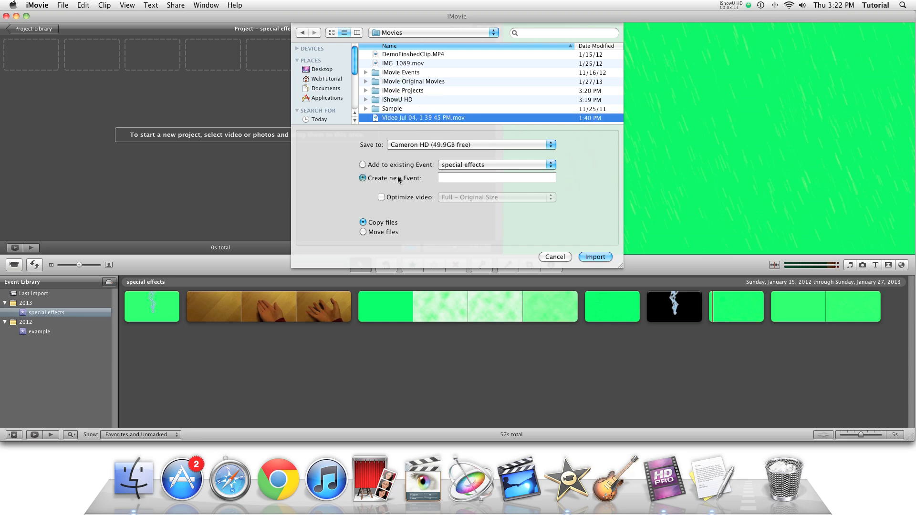
Import the selected video into a new event named "multiple special effects", copying the files.
{"action": "left_click", "coordinate": [362, 177]}
{"action": "left_click", "coordinate": [442, 178]}
{"action": "type", "text": "multiple special effects"}
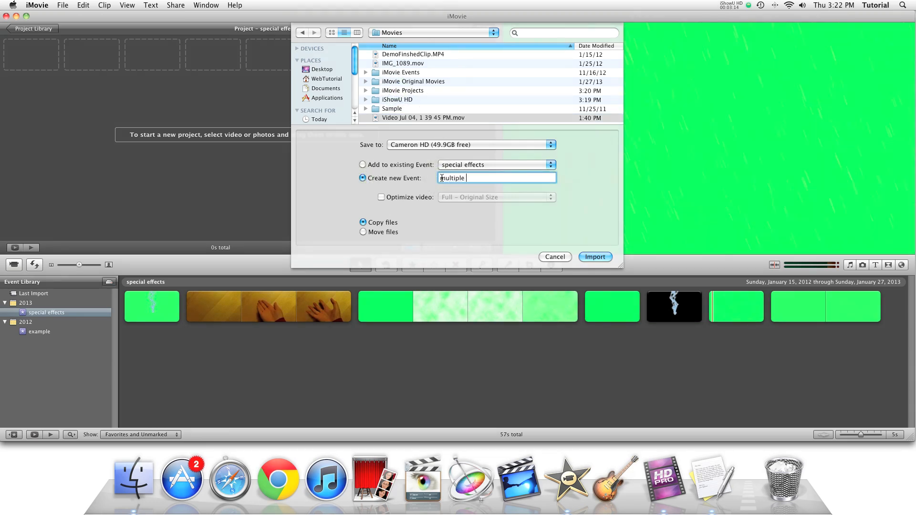
{"action": "left_click", "coordinate": [411, 119]}
{"action": "left_click", "coordinate": [363, 222]}
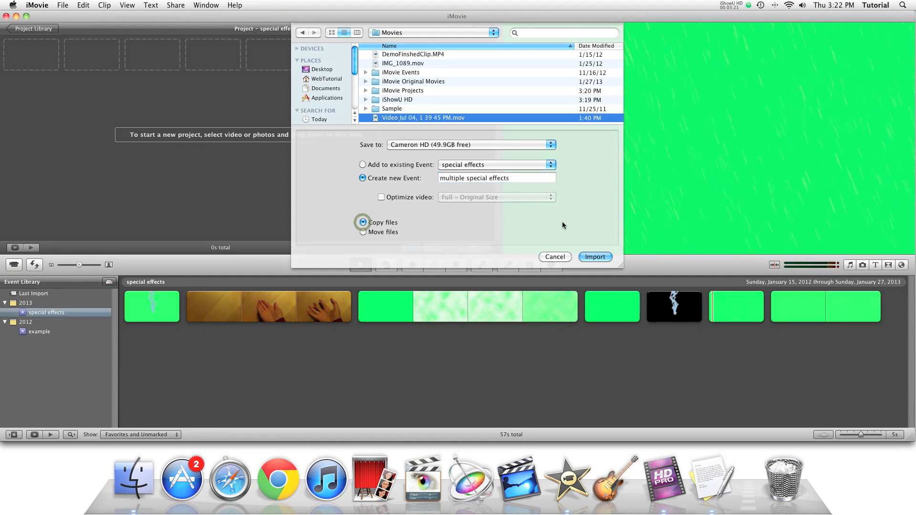
{"action": "left_click", "coordinate": [585, 258]}
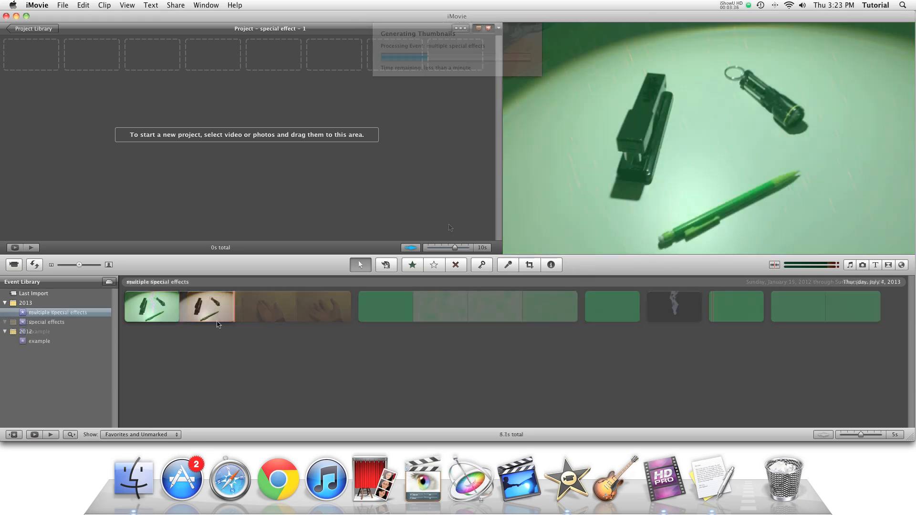
Select about 6.4 s of the imported clip, leaving out its beginning and end, and add it to the empty project.
{"action": "left_click", "coordinate": [188, 348]}
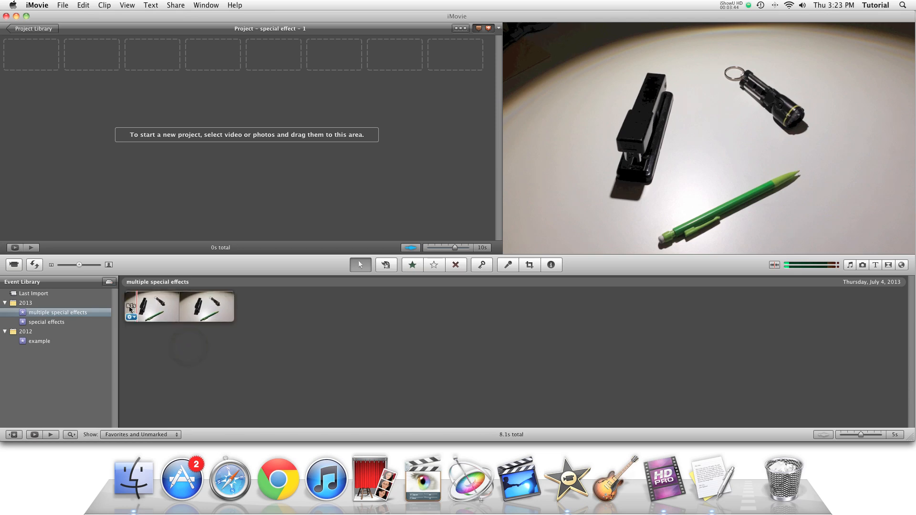
{"action": "left_click_drag", "start_coordinate": [130, 306], "coordinate": [217, 310]}
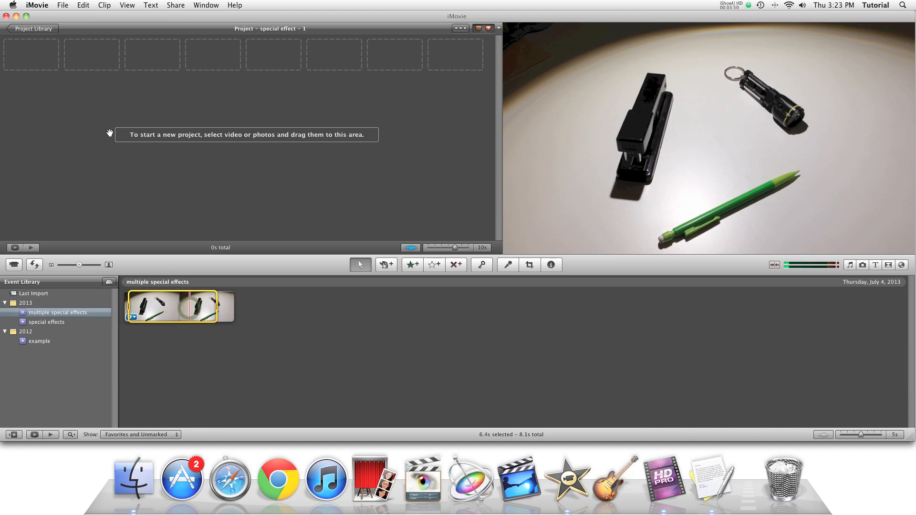
{"action": "left_click_drag", "start_coordinate": [189, 308], "coordinate": [106, 119]}
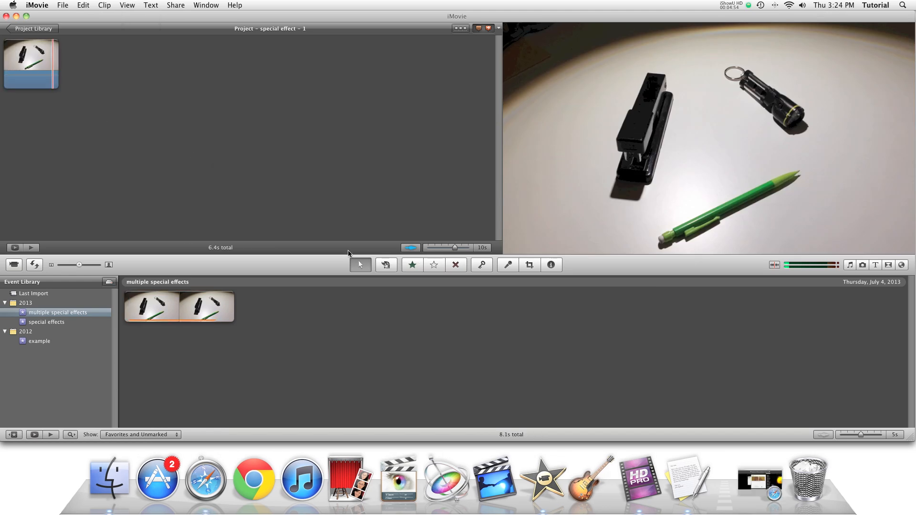
Switch to the Special Effects iMovie How To site in Safari and download PreKeyedElectricity.mov from the Electricity Effect page.
{"action": "left_click", "coordinate": [755, 485]}
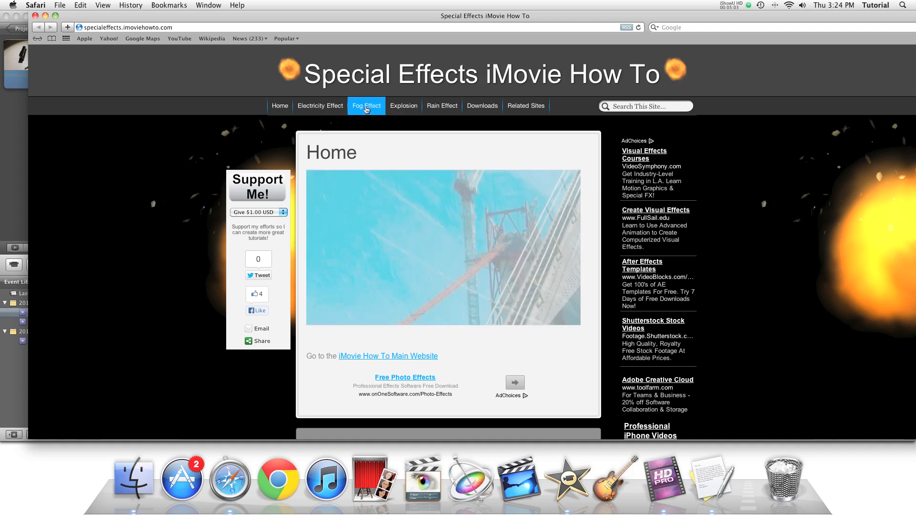
{"action": "left_click", "coordinate": [315, 110]}
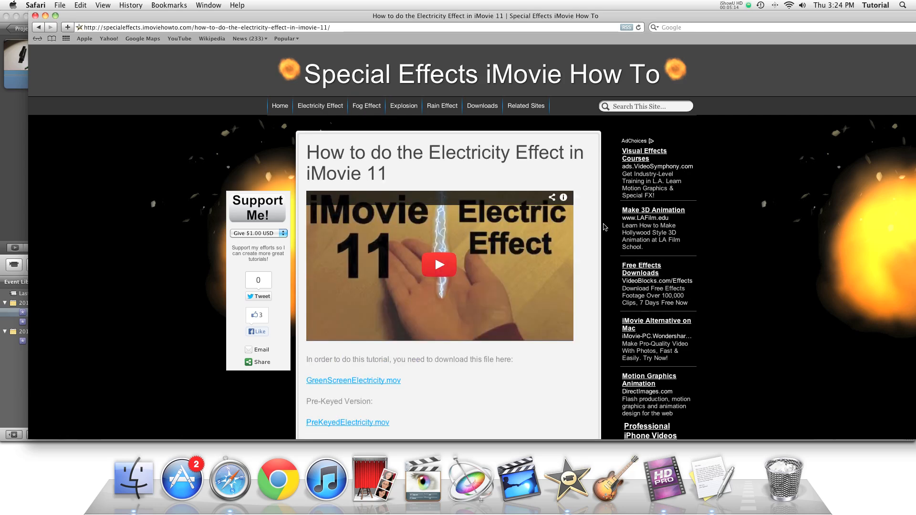
{"action": "left_click_drag", "start_coordinate": [720, 20], "coordinate": [688, 19]}
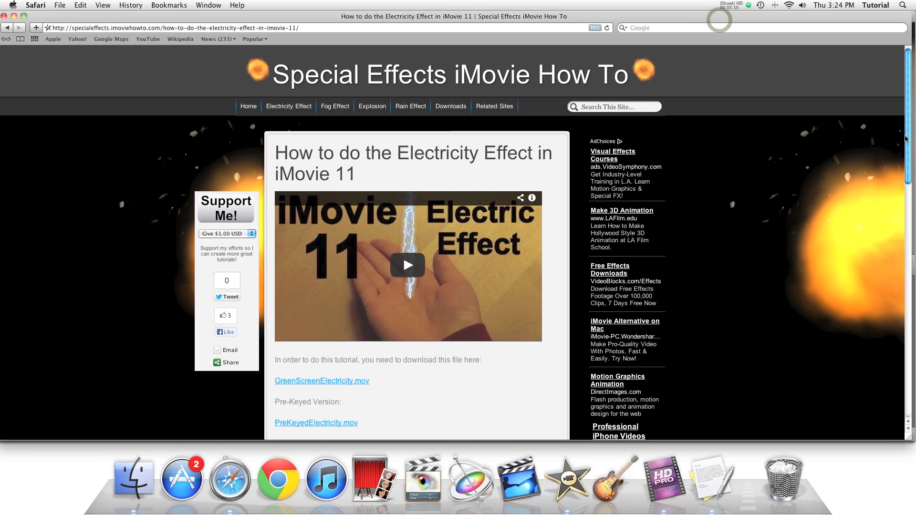
{"action": "left_click_drag", "start_coordinate": [907, 119], "coordinate": [907, 150]}
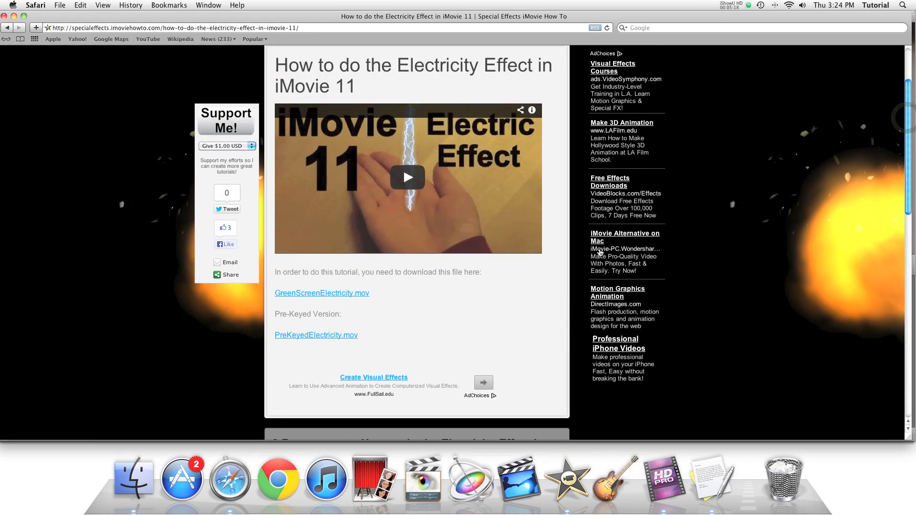
{"action": "left_click", "coordinate": [334, 334]}
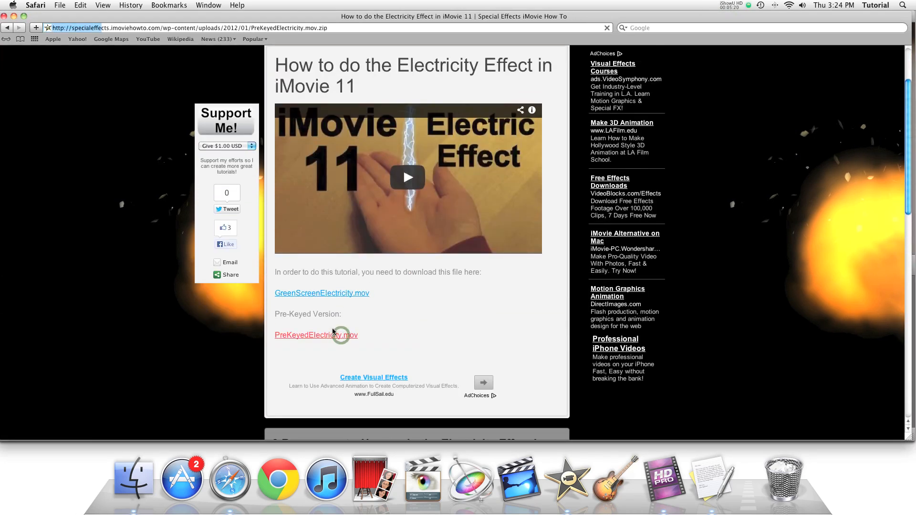
Download ExplosionPreKeyed.mov from the Explosion page and GreenScreenFog.mov from the Fog Effect page.
{"action": "scroll", "coordinate": [347, 122], "scroll_direction": "up", "scroll_amount": 5}
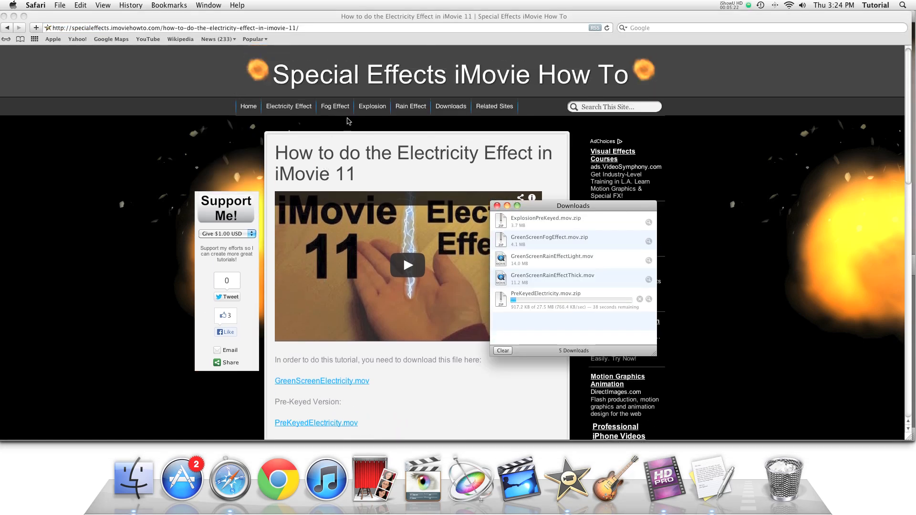
{"action": "left_click", "coordinate": [347, 122]}
{"action": "left_click", "coordinate": [372, 105]}
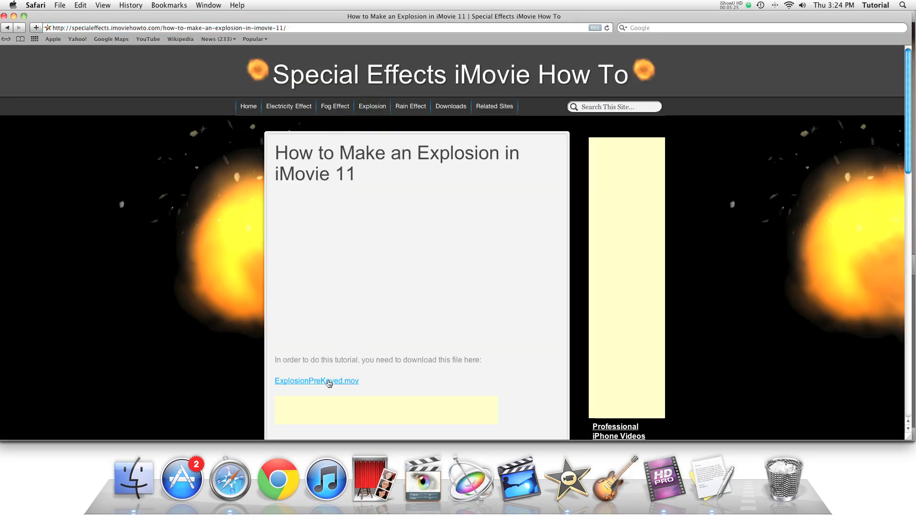
{"action": "left_click", "coordinate": [334, 382]}
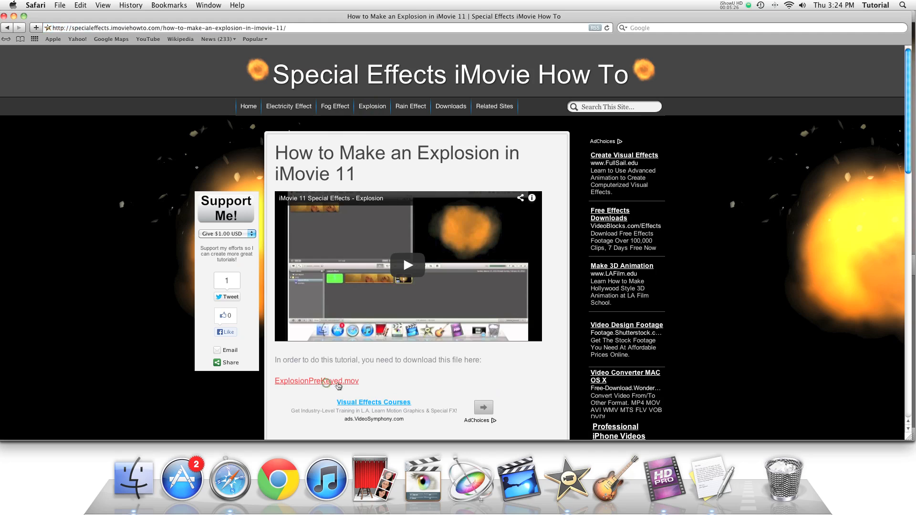
{"action": "left_click", "coordinate": [335, 113]}
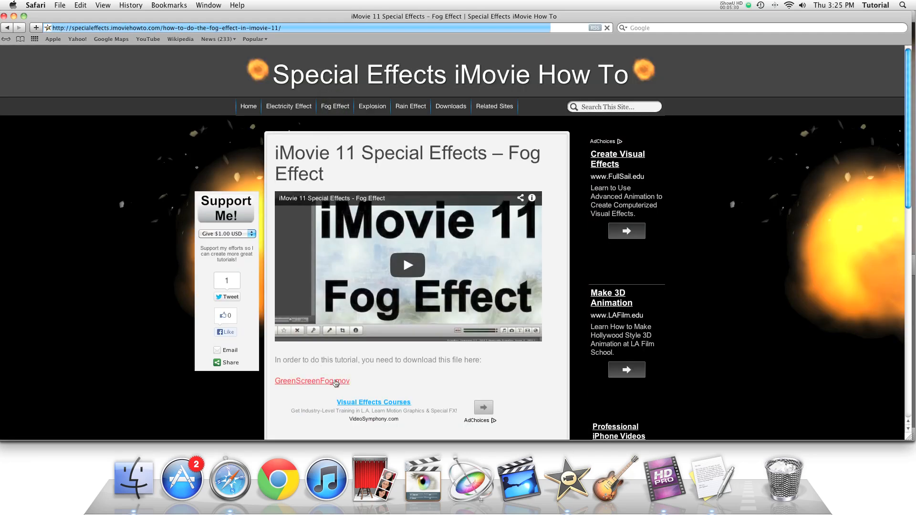
Check the effect files in Safari's Downloads window, quit QuickTime Player, and minimize Safari to return to iMovie.
{"action": "left_click", "coordinate": [208, 5]}
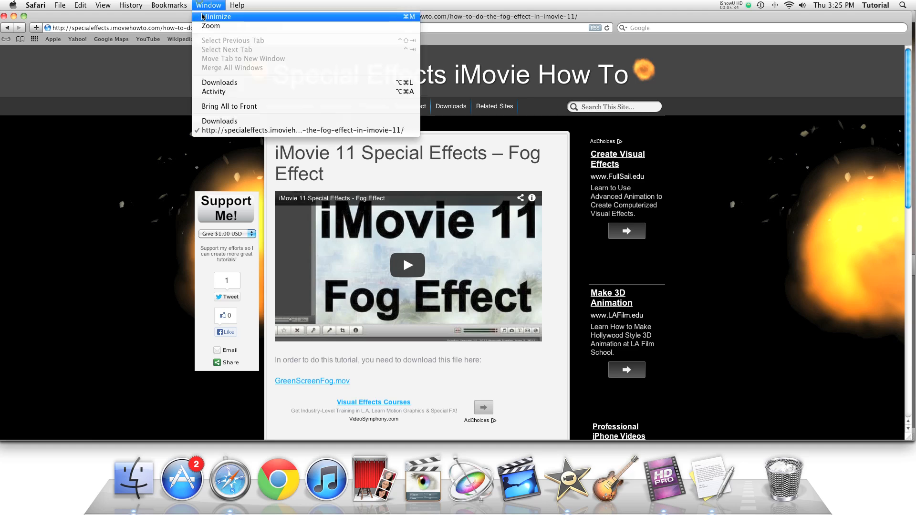
{"action": "left_click", "coordinate": [218, 83]}
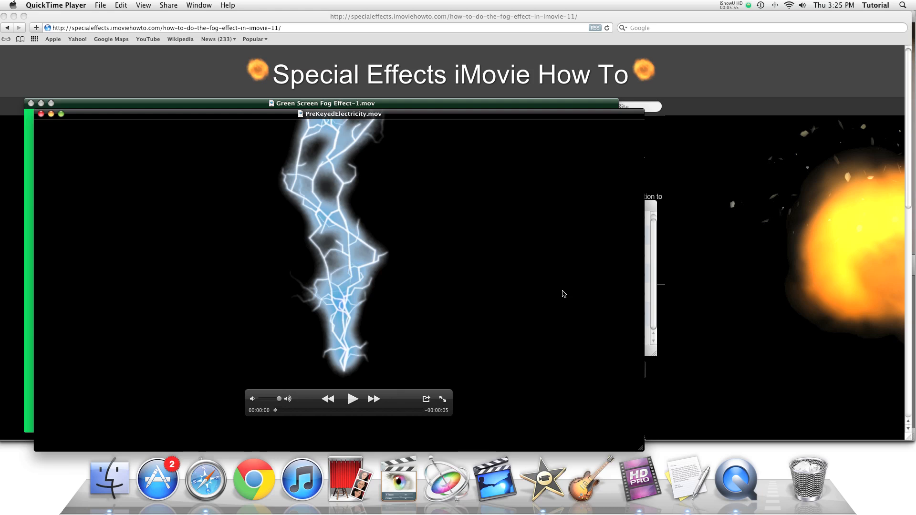
{"action": "key", "text": "super+q"}
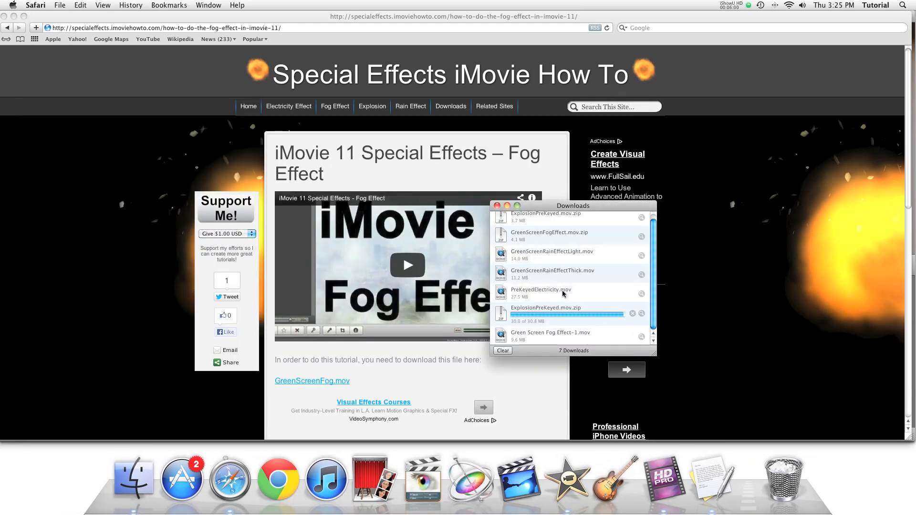
{"action": "left_click", "coordinate": [496, 206]}
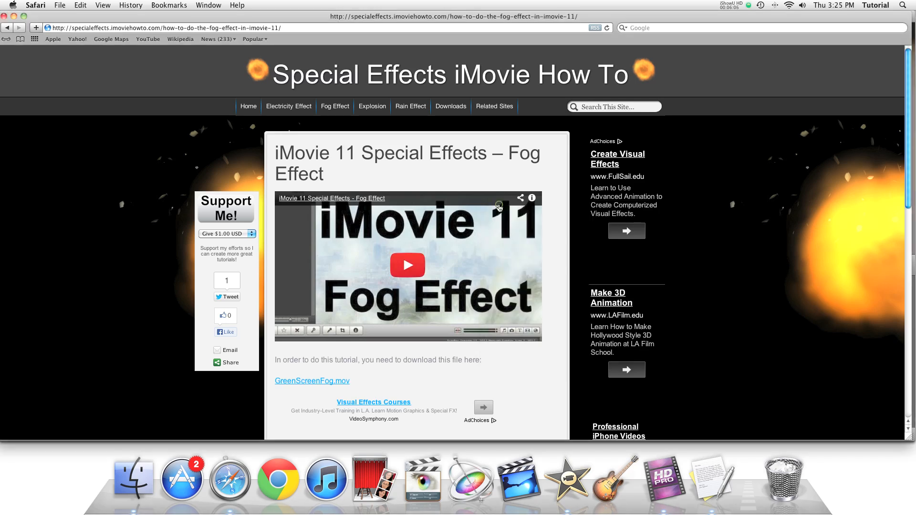
{"action": "left_click", "coordinate": [14, 16]}
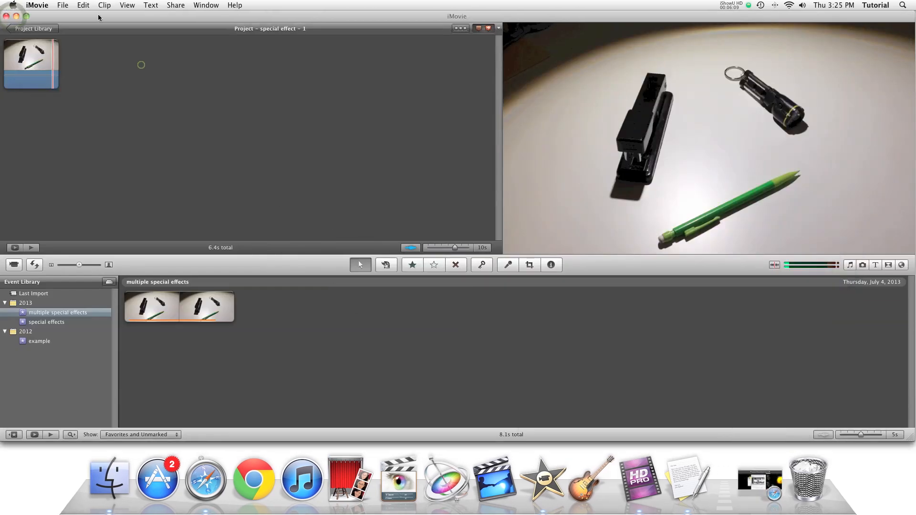
Import PreKeyedElectricity.mov, Green Screen Fog Effect.mov and ExplosionPreKeyed.mov from the Downloads folder into the existing multiple special effects event, copying the files.
{"action": "left_click", "coordinate": [64, 4]}
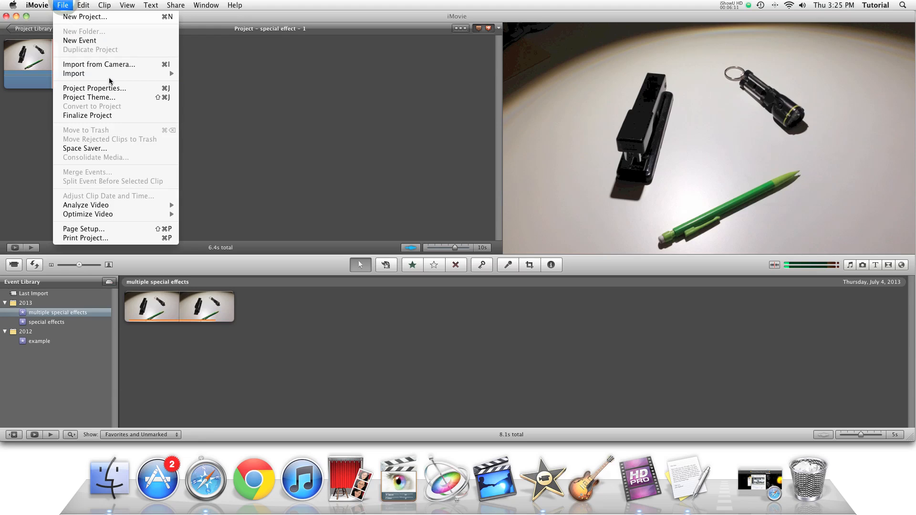
{"action": "mouse_move", "coordinate": [113, 74]}
{"action": "left_click", "coordinate": [188, 74]}
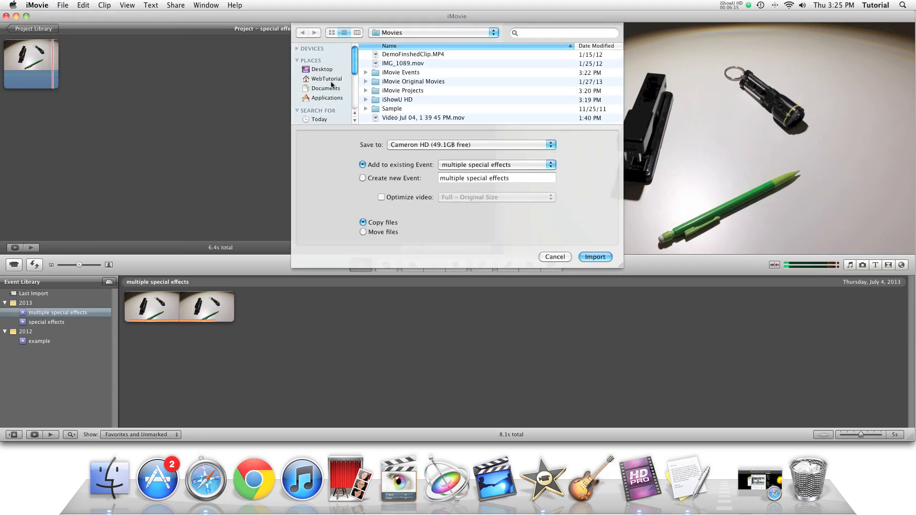
{"action": "left_click", "coordinate": [328, 79]}
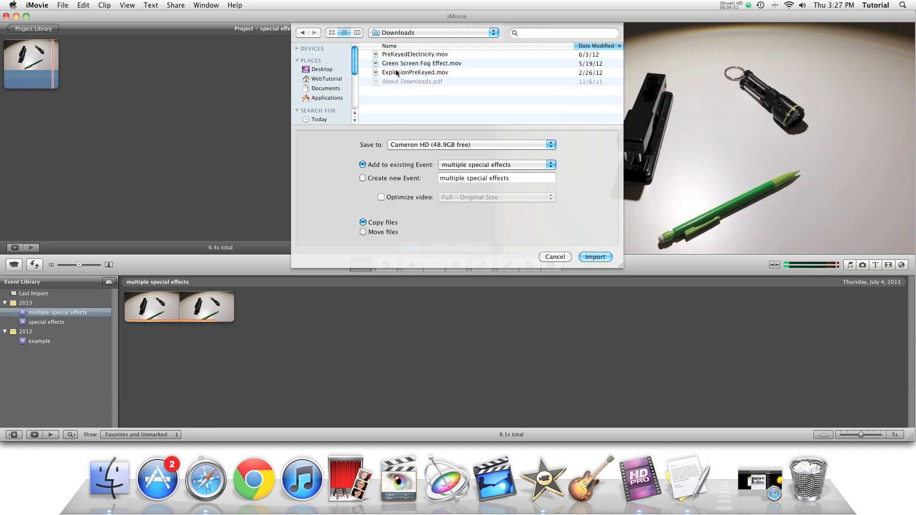
{"action": "left_click", "coordinate": [367, 164]}
{"action": "left_click", "coordinate": [363, 222]}
{"action": "left_click_drag", "start_coordinate": [392, 54], "coordinate": [401, 73]}
{"action": "left_click", "coordinate": [585, 256]}
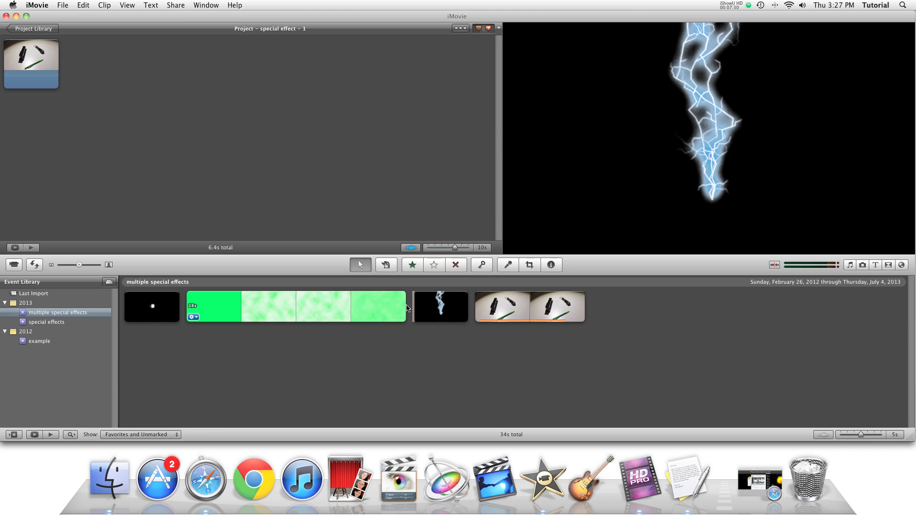
Add the whole electricity clip to the start of the project's desk footage as a Picture in Picture overlay.
{"action": "left_click", "coordinate": [428, 308]}
{"action": "left_click_drag", "start_coordinate": [428, 307], "coordinate": [8, 59]}
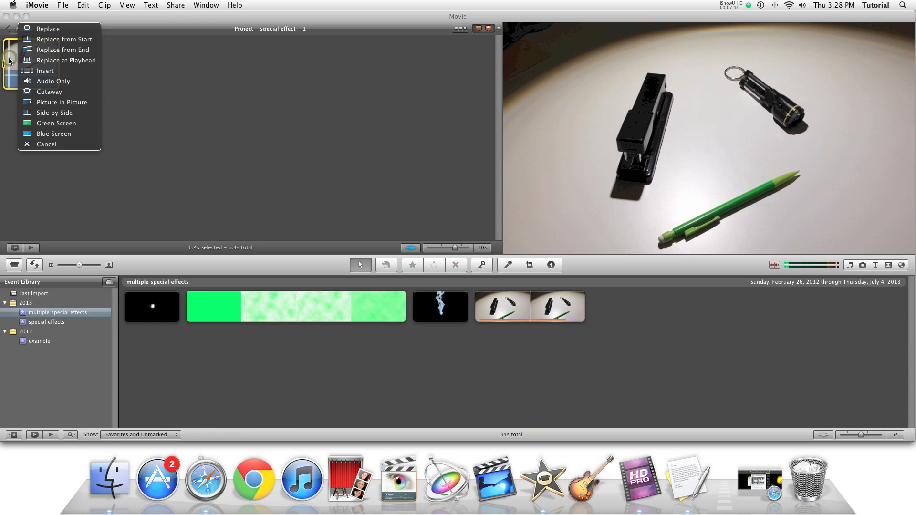
{"action": "left_click", "coordinate": [65, 104]}
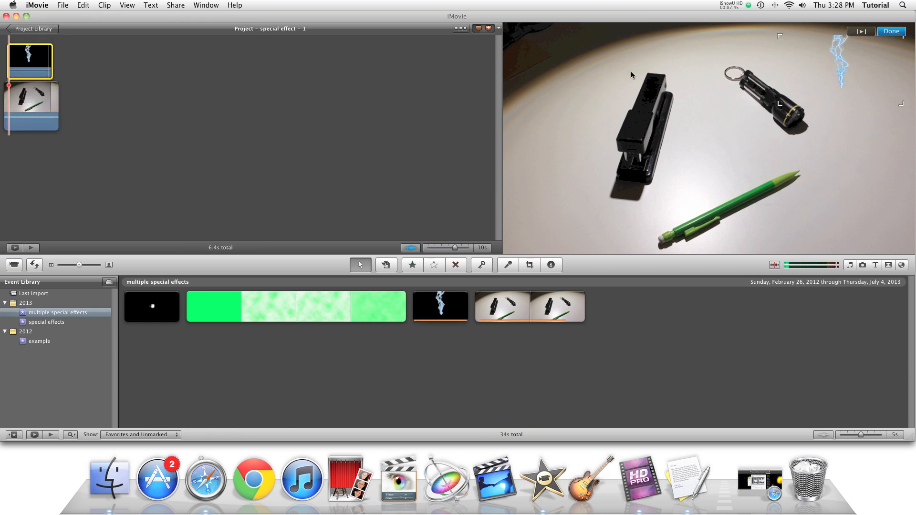
Enlarge the electricity overlay and position it so the bolt strikes the table between the stapler and the flashlight.
{"action": "left_click_drag", "start_coordinate": [839, 60], "coordinate": [624, 48]}
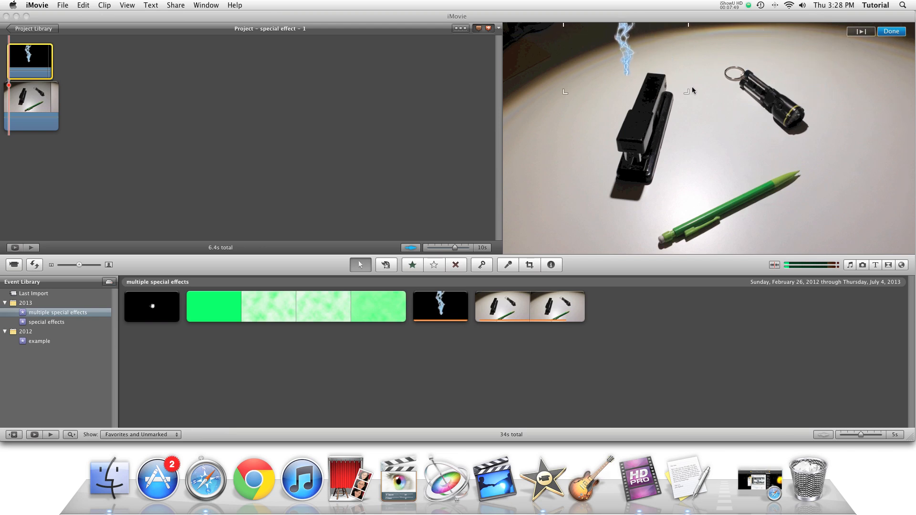
{"action": "left_click_drag", "start_coordinate": [691, 96], "coordinate": [881, 202]}
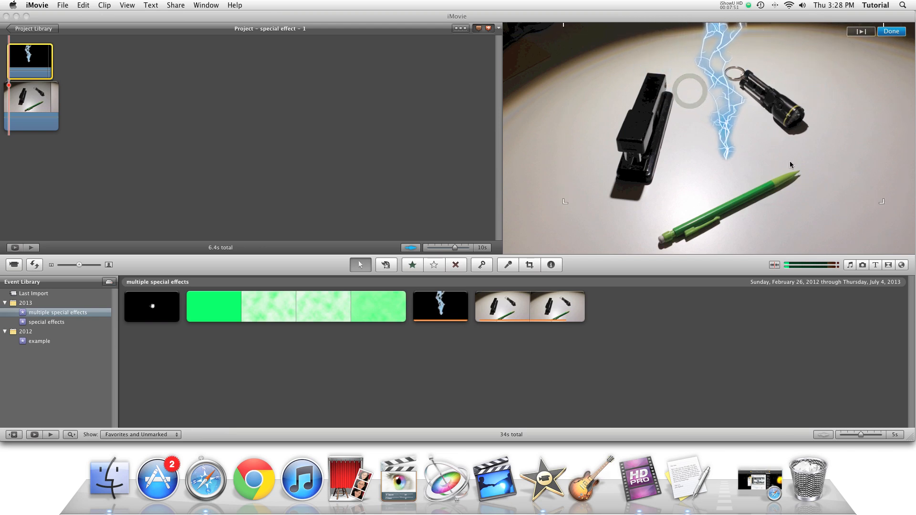
{"action": "left_click_drag", "start_coordinate": [727, 129], "coordinate": [711, 104]}
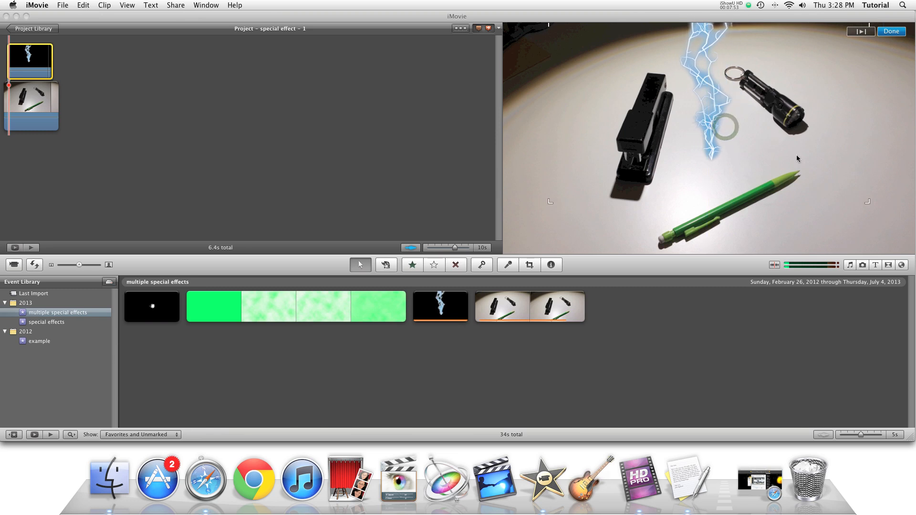
{"action": "left_click_drag", "start_coordinate": [867, 200], "coordinate": [845, 170]}
{"action": "left_click_drag", "start_coordinate": [719, 118], "coordinate": [723, 110]}
{"action": "left_click_drag", "start_coordinate": [852, 193], "coordinate": [871, 219]}
{"action": "left_click", "coordinate": [890, 31]}
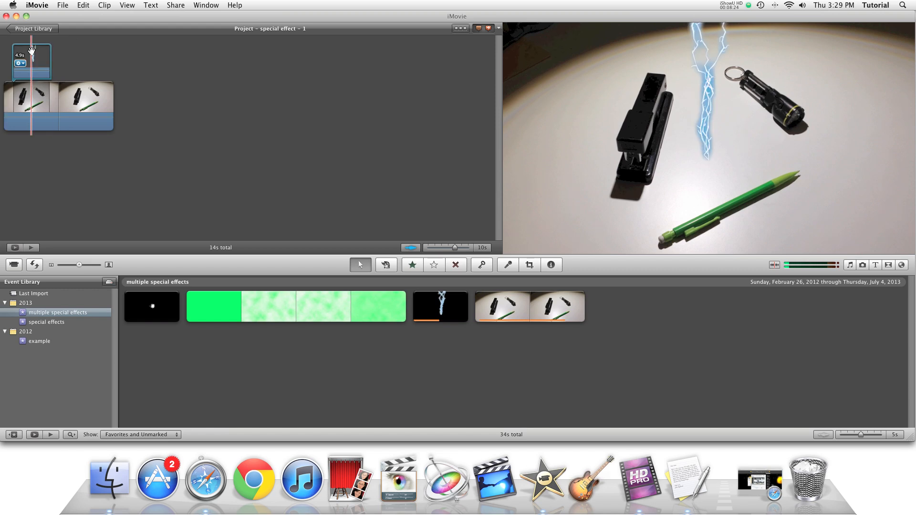
Export the project as special effect – 1 at HD 1080p into a new Desktop folder named "multiple special effects".
{"action": "left_click", "coordinate": [157, 4]}
{"action": "left_click", "coordinate": [200, 110]}
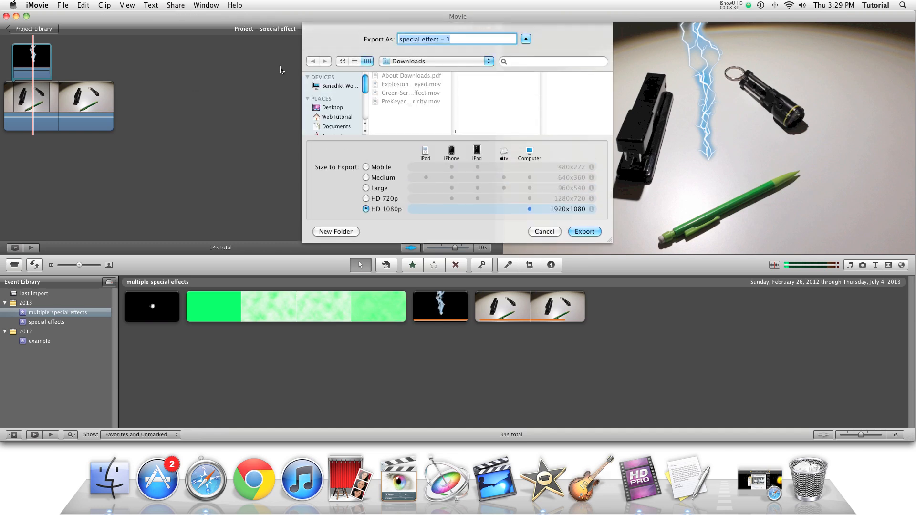
{"action": "left_click", "coordinate": [329, 108]}
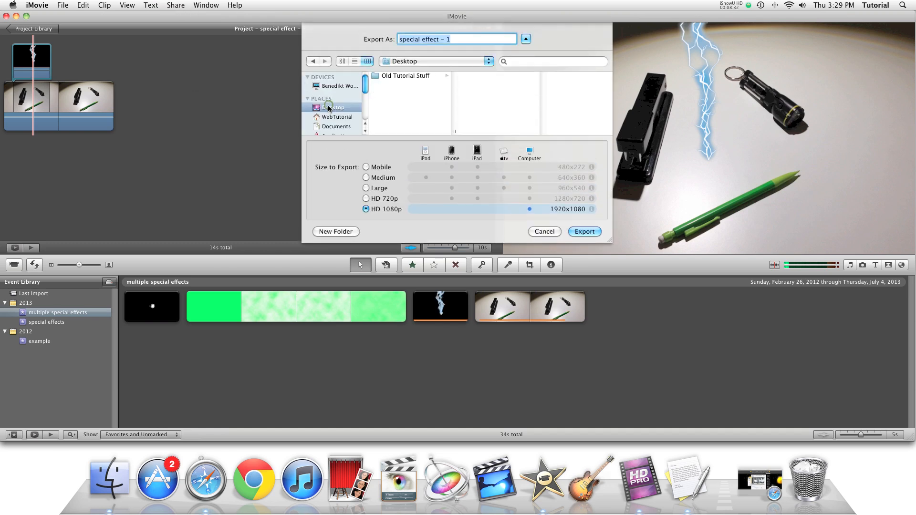
{"action": "left_click", "coordinate": [352, 231]}
{"action": "type", "text": "multiple special effects"}
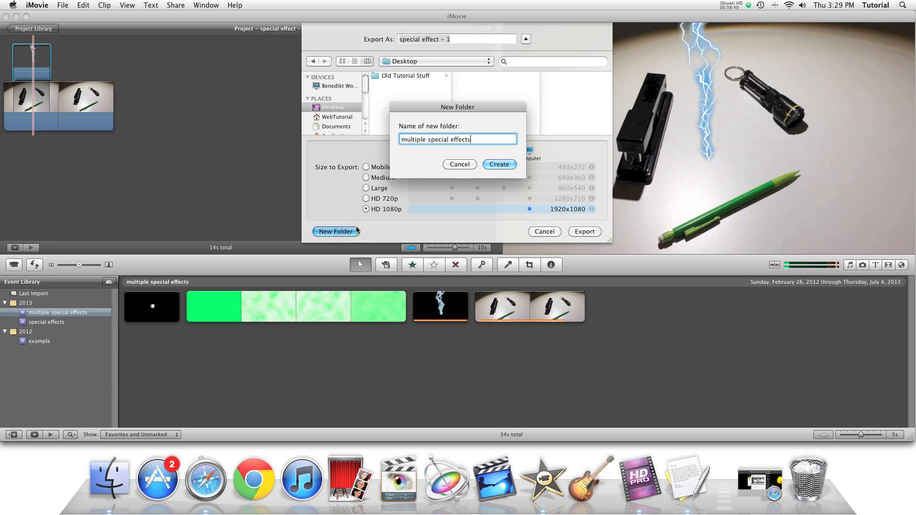
{"action": "key", "text": "Return"}
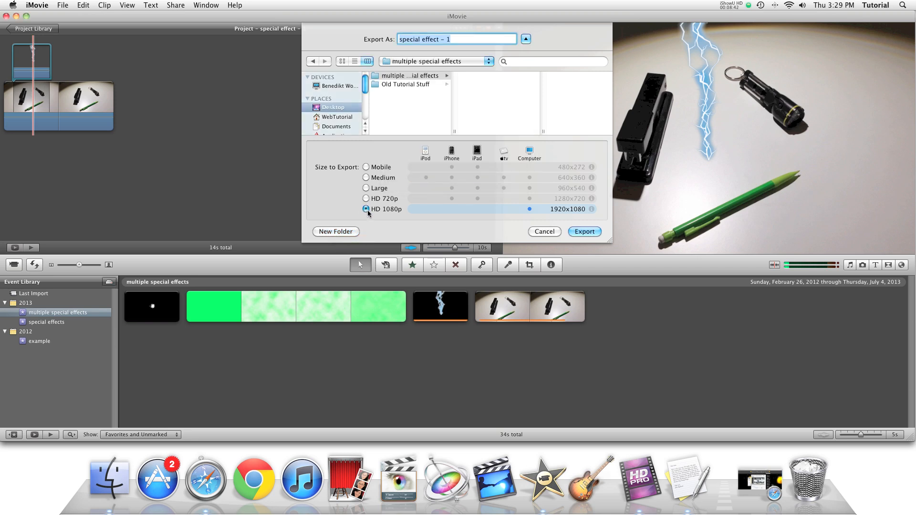
{"action": "left_click", "coordinate": [403, 76]}
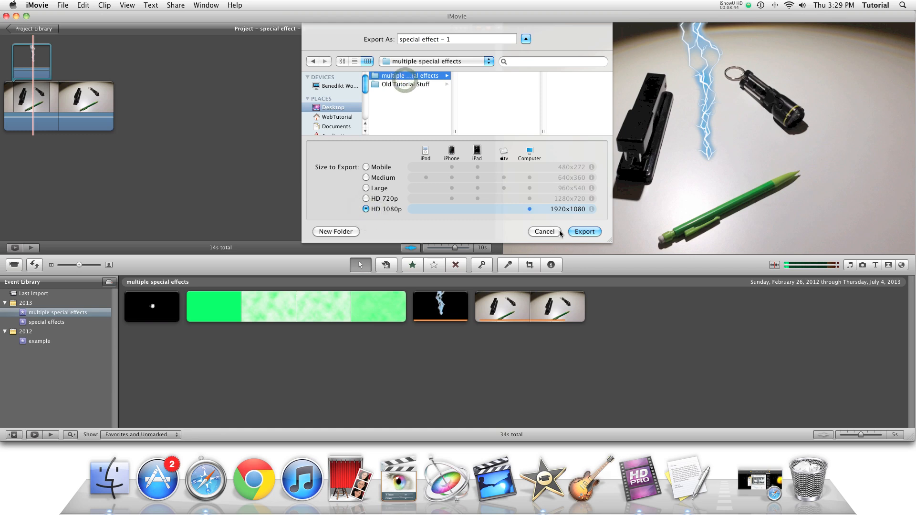
{"action": "left_click", "coordinate": [584, 232]}
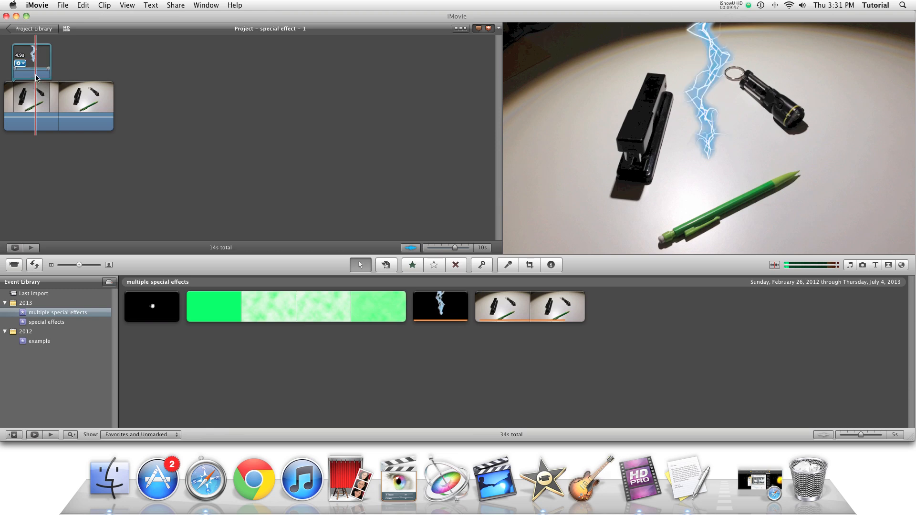
Duplicate the special effect – 1 project in the Project Library and open the duplicate for editing.
{"action": "left_click", "coordinate": [38, 28]}
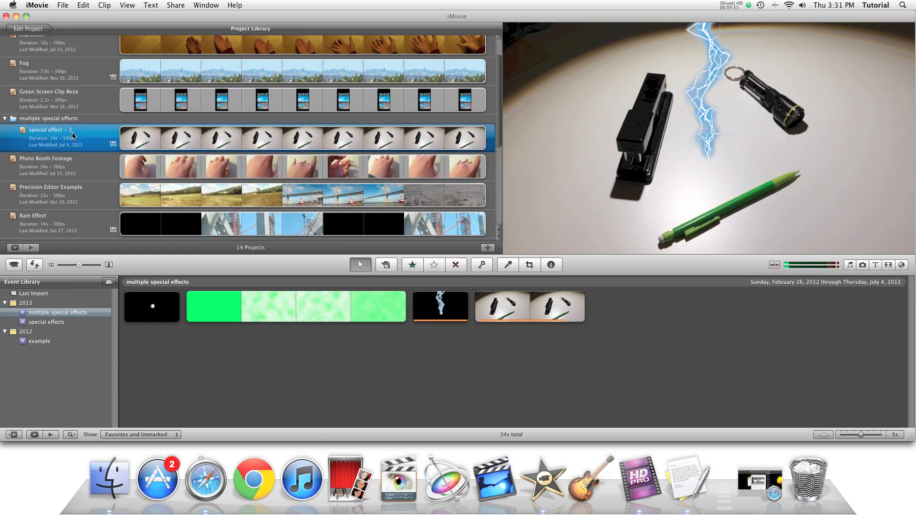
{"action": "left_click", "coordinate": [63, 6]}
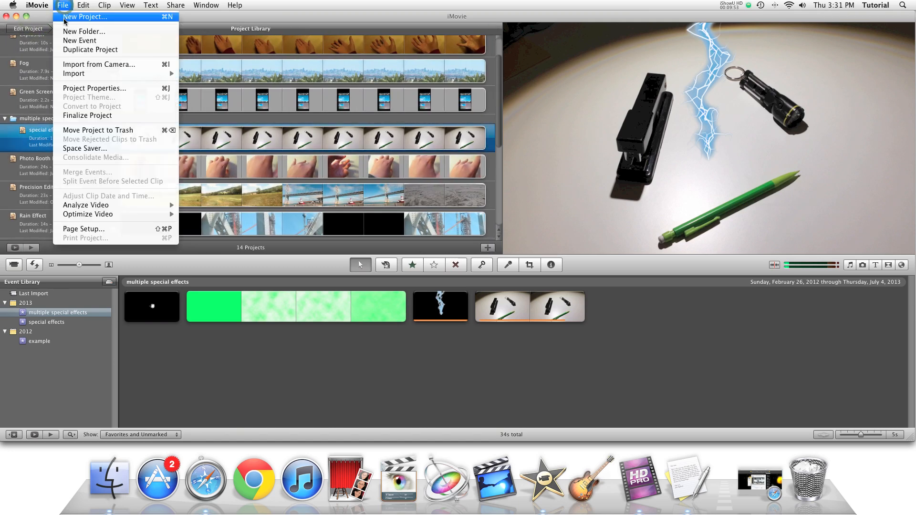
{"action": "left_click", "coordinate": [71, 49]}
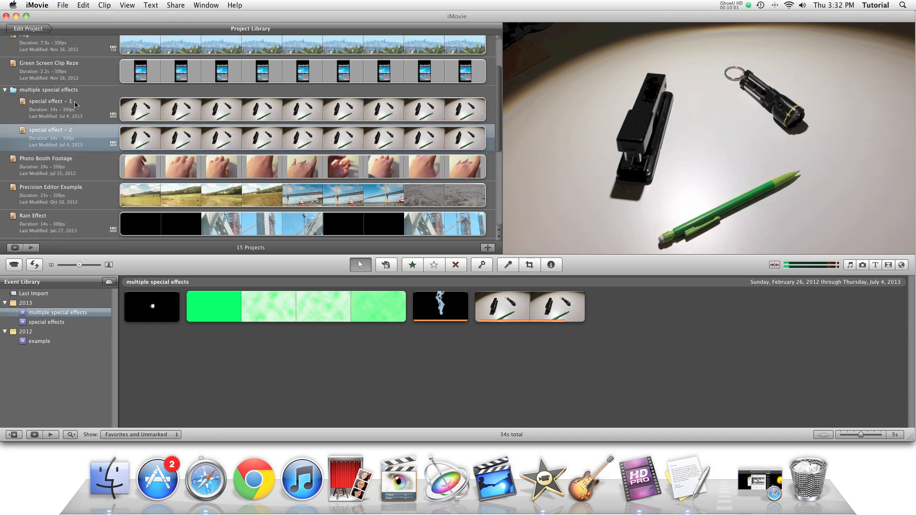
{"action": "left_click", "coordinate": [71, 138]}
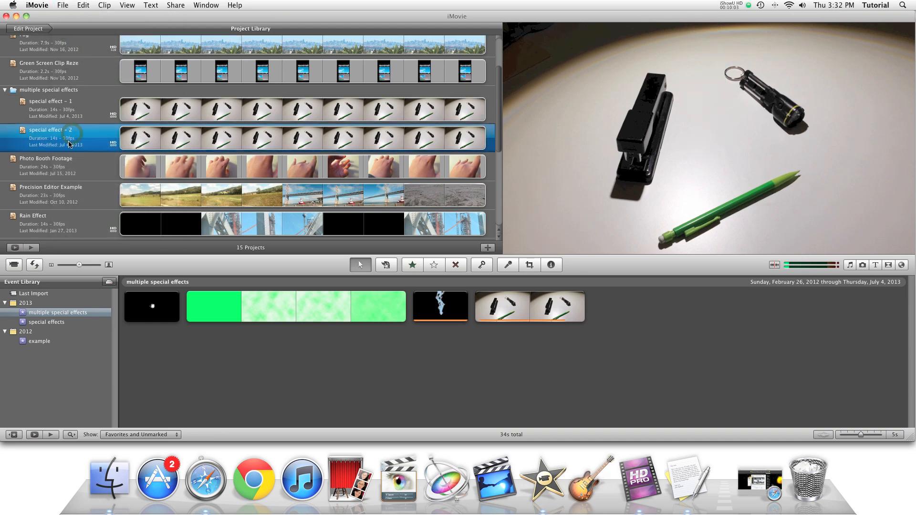
{"action": "double_click", "coordinate": [69, 144]}
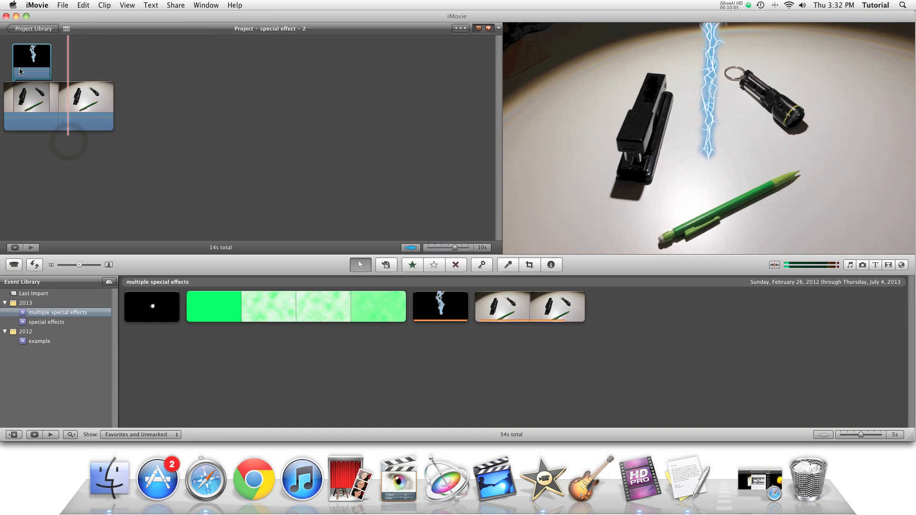
Delete the electricity overlay from the duplicated project and accept the modification.
{"action": "left_click", "coordinate": [30, 59]}
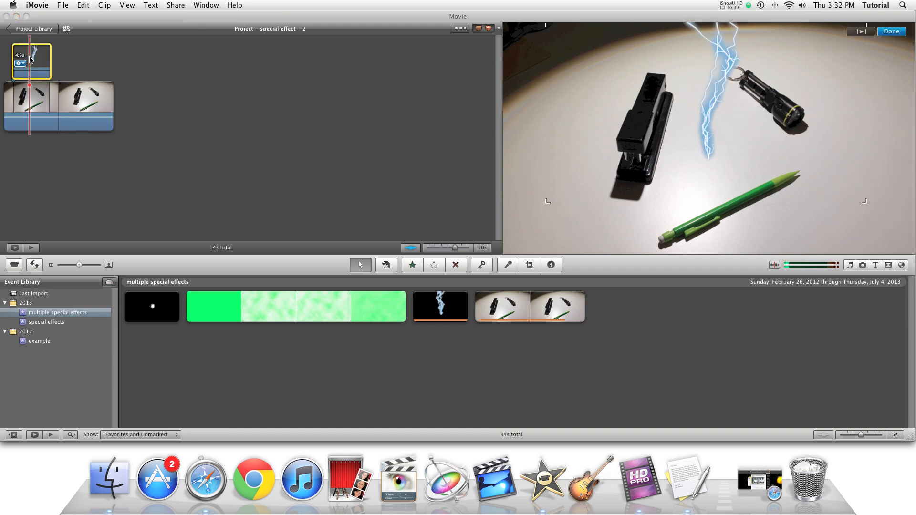
{"action": "key", "text": "Delete"}
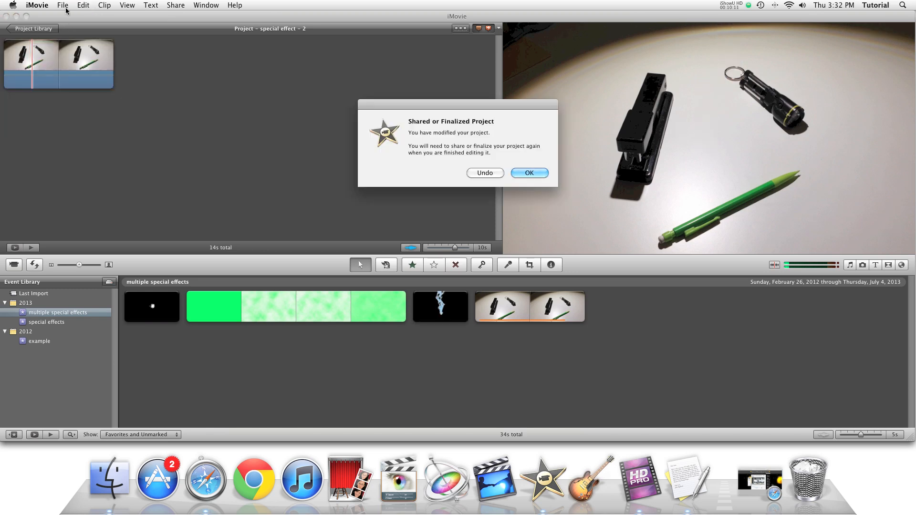
{"action": "left_click", "coordinate": [529, 173]}
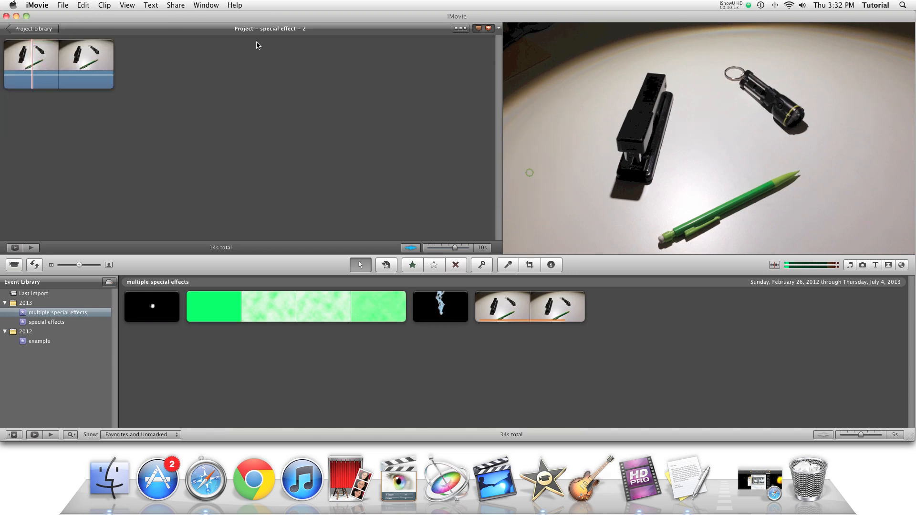
Import special effect – 1.mov into the multiple special effects event and replace the duplicated project's footage with it.
{"action": "left_click", "coordinate": [62, 5]}
{"action": "mouse_move", "coordinate": [120, 74]}
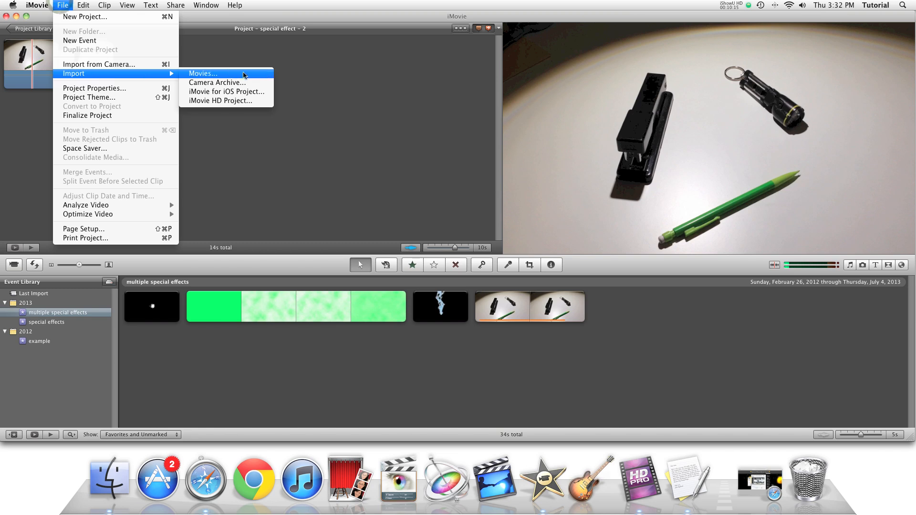
{"action": "left_click", "coordinate": [265, 74]}
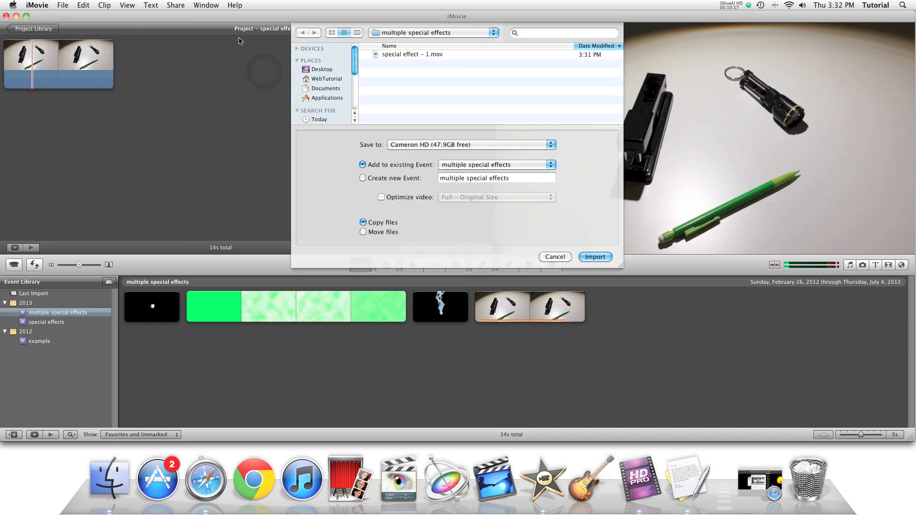
{"action": "left_click", "coordinate": [391, 55]}
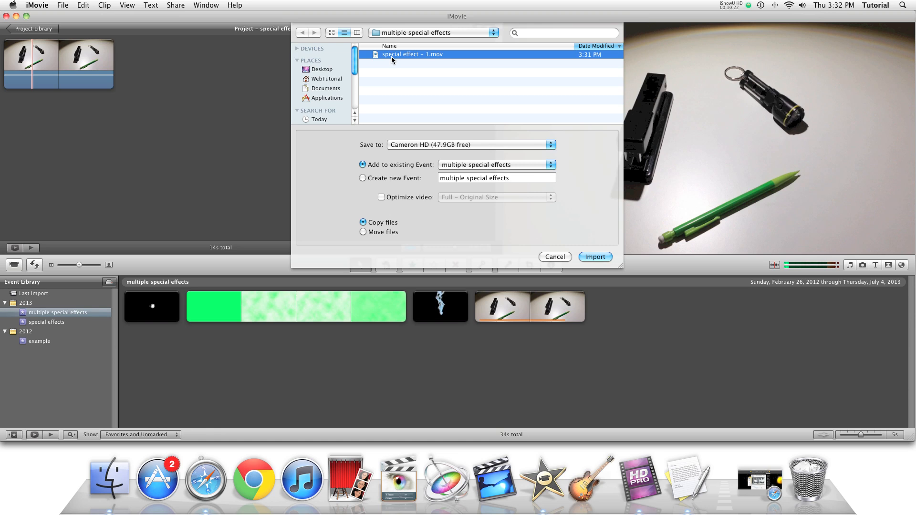
{"action": "key", "text": "Return"}
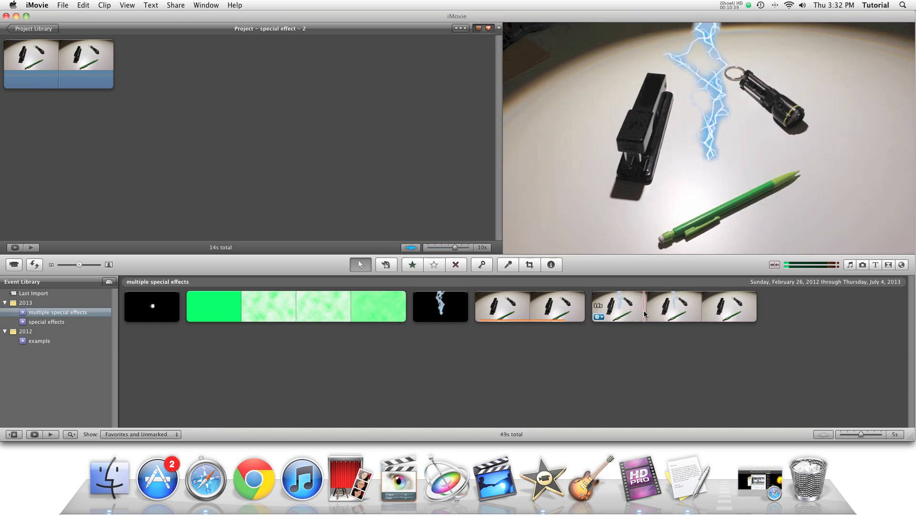
{"action": "left_click_drag", "start_coordinate": [644, 314], "coordinate": [52, 59]}
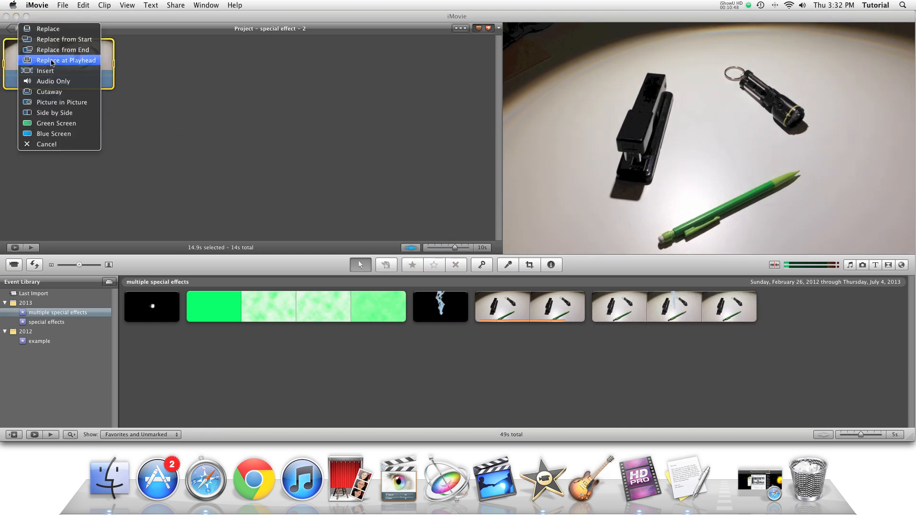
{"action": "left_click", "coordinate": [60, 29]}
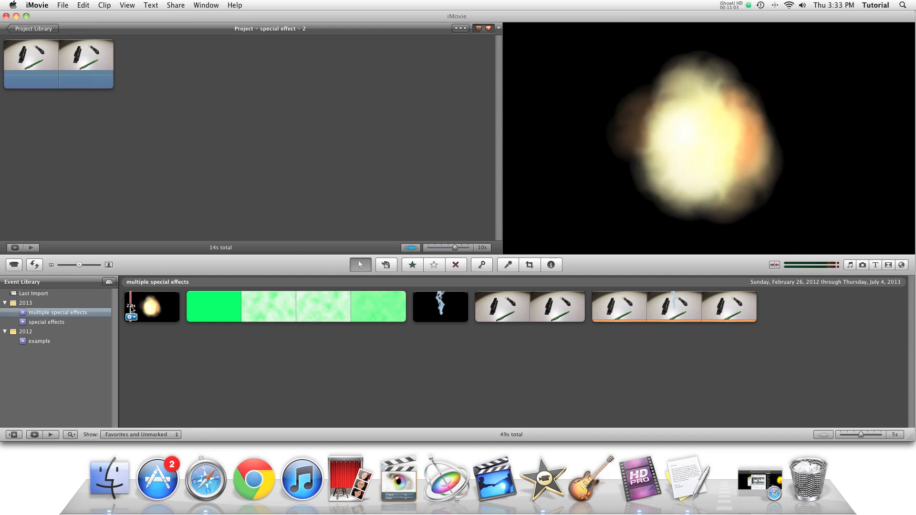
Add the explosion clip over the footage as a Picture in Picture overlay, starting while the electricity bolt is striking.
{"action": "left_click", "coordinate": [156, 307]}
{"action": "left_click_drag", "start_coordinate": [156, 306], "coordinate": [43, 63]}
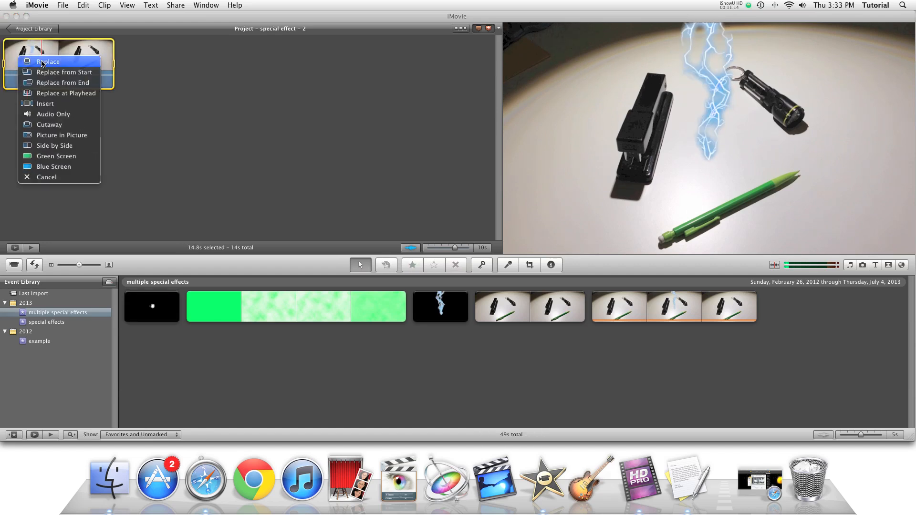
{"action": "left_click", "coordinate": [56, 136]}
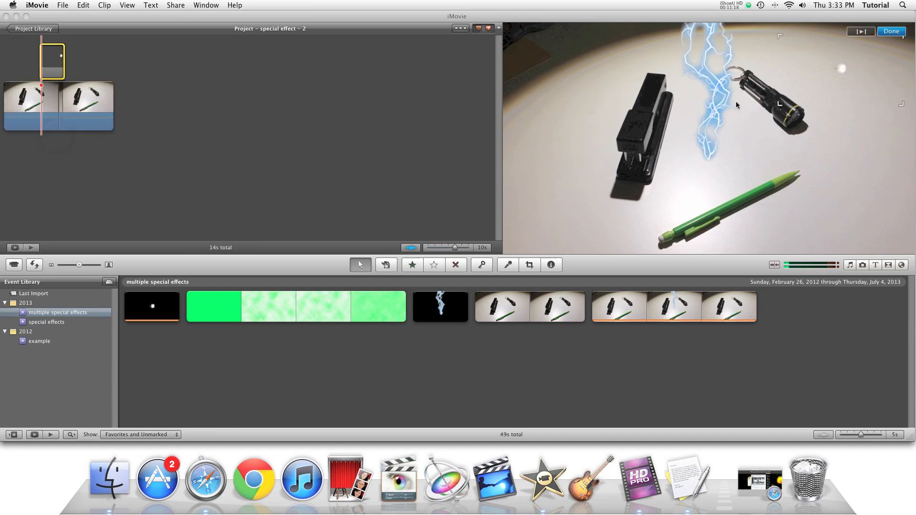
Position the explosion overlay so its fireball is centred over the stapler, checking it mid-blast, and finish the overlay adjustment.
{"action": "left_click_drag", "start_coordinate": [819, 81], "coordinate": [611, 145]}
{"action": "left_click_drag", "start_coordinate": [692, 102], "coordinate": [673, 117]}
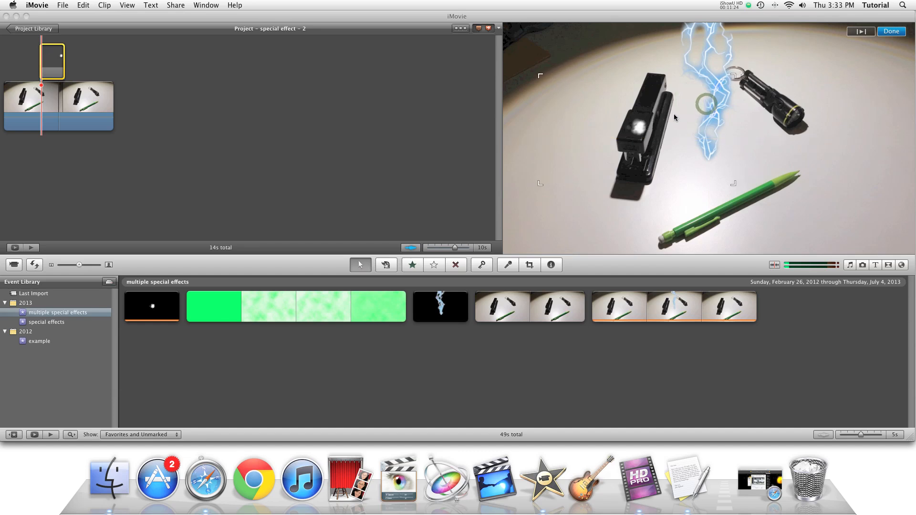
{"action": "left_click", "coordinate": [289, 82]}
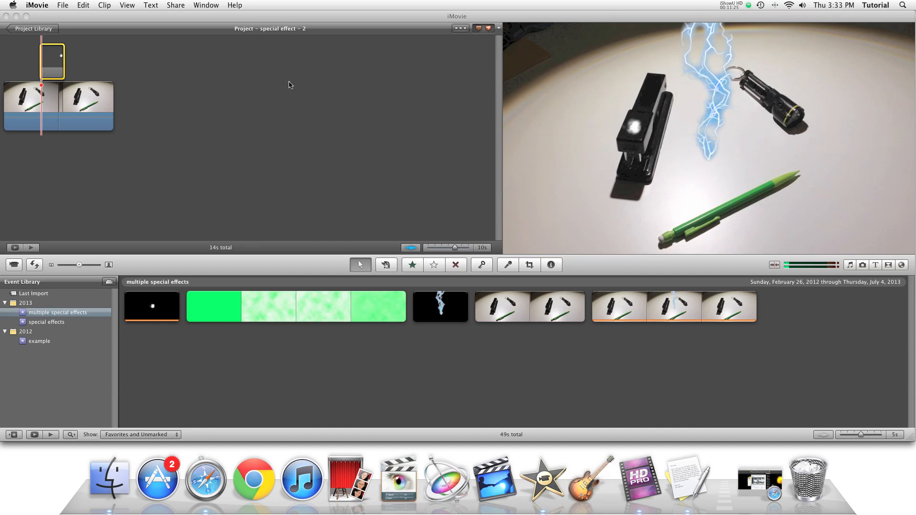
{"action": "left_click", "coordinate": [49, 63]}
{"action": "left_click", "coordinate": [49, 53]}
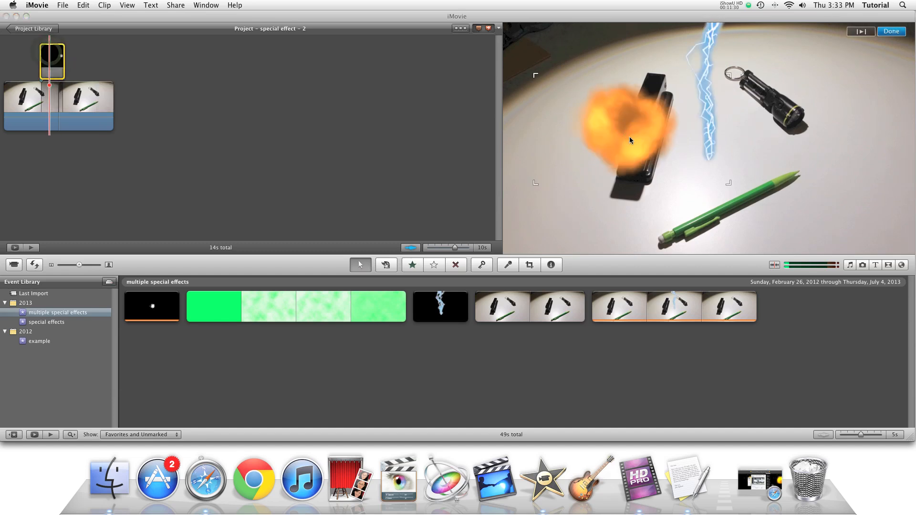
{"action": "left_click_drag", "start_coordinate": [634, 139], "coordinate": [653, 134]}
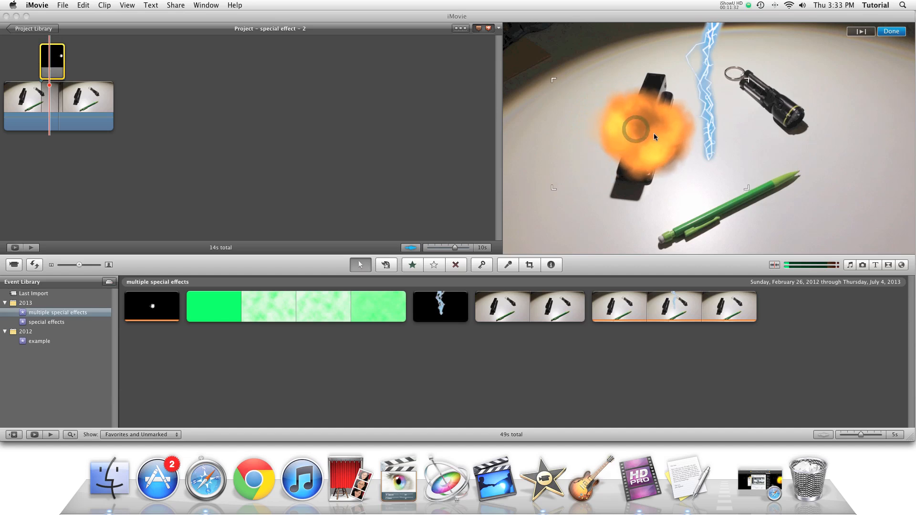
{"action": "left_click", "coordinate": [361, 120]}
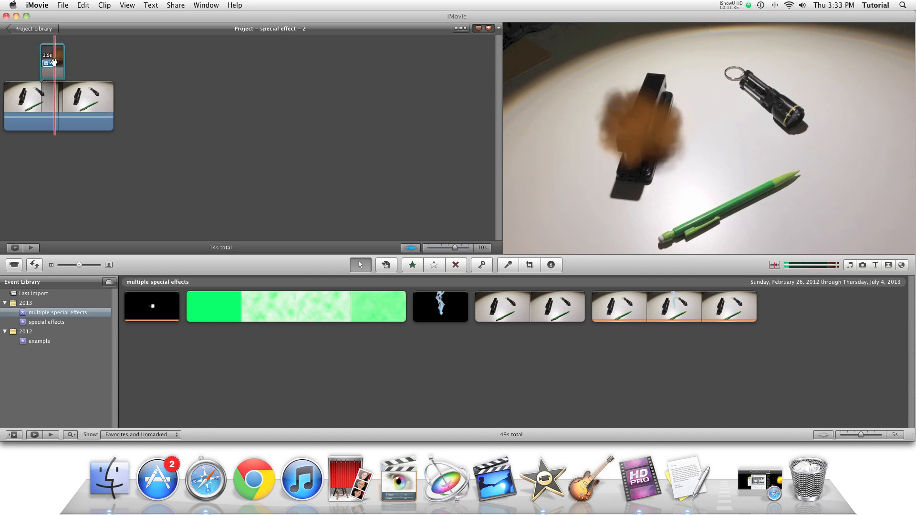
Export the project as special effect – 2 into the multiple special effects folder at HD 1080p (1920x1080).
{"action": "left_click", "coordinate": [180, 5]}
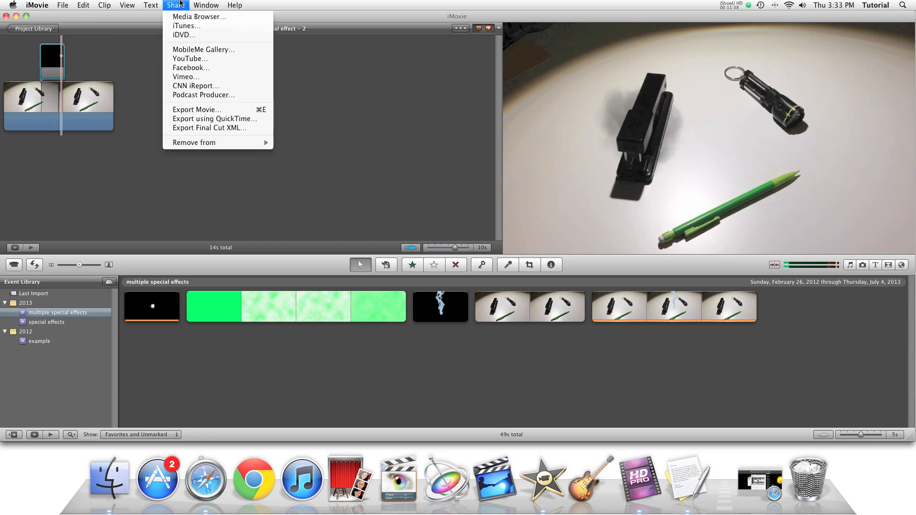
{"action": "left_click", "coordinate": [207, 110]}
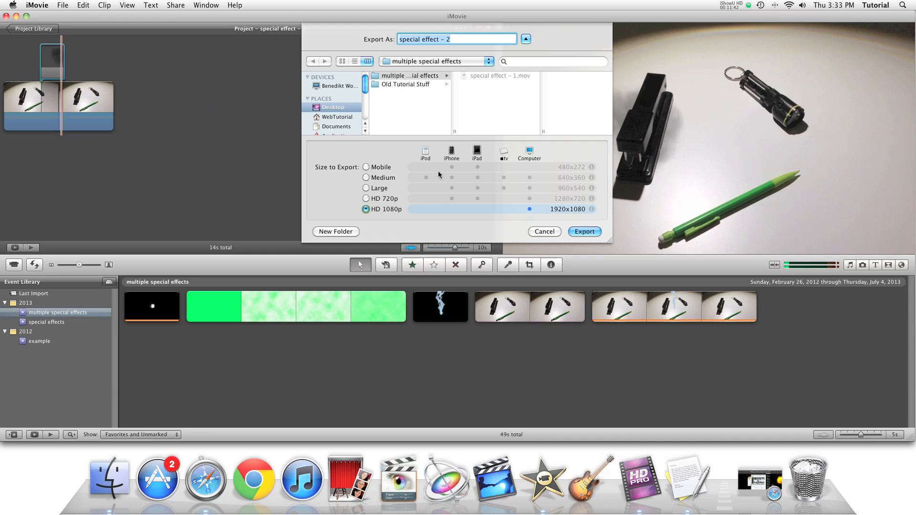
{"action": "left_click", "coordinate": [584, 233]}
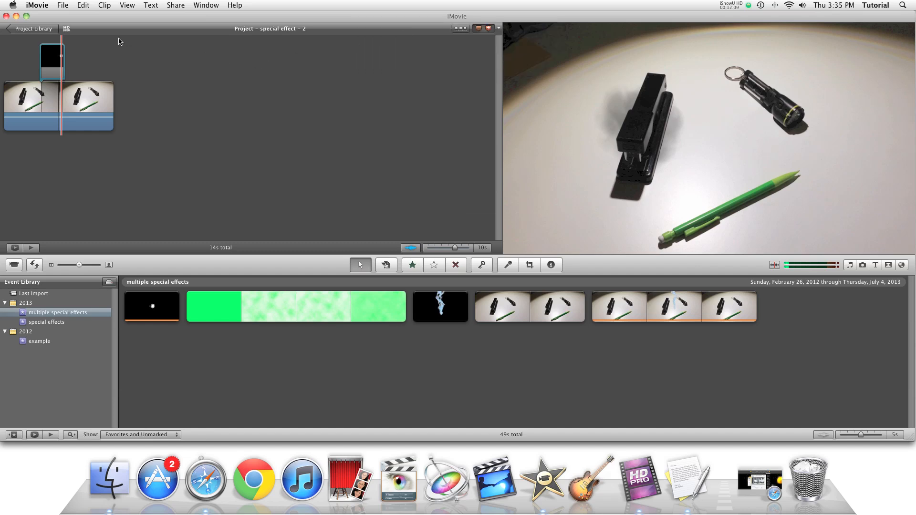
Duplicate the special effect – 2 project in the Project Library and open the duplicate for editing.
{"action": "left_click", "coordinate": [33, 30]}
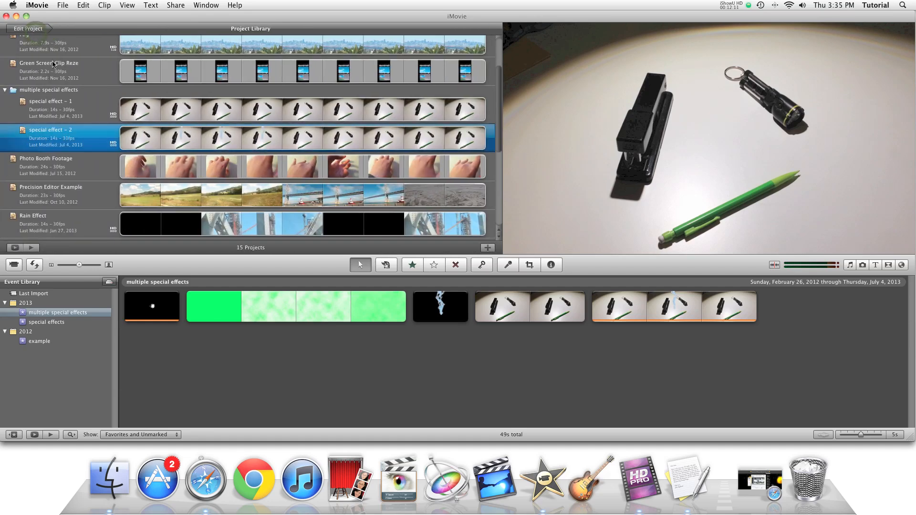
{"action": "left_click", "coordinate": [62, 5]}
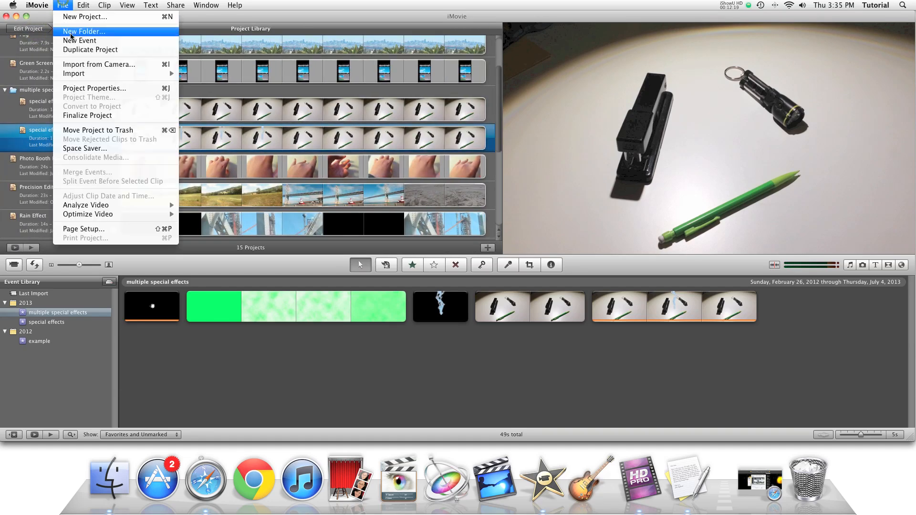
{"action": "left_click", "coordinate": [67, 17]}
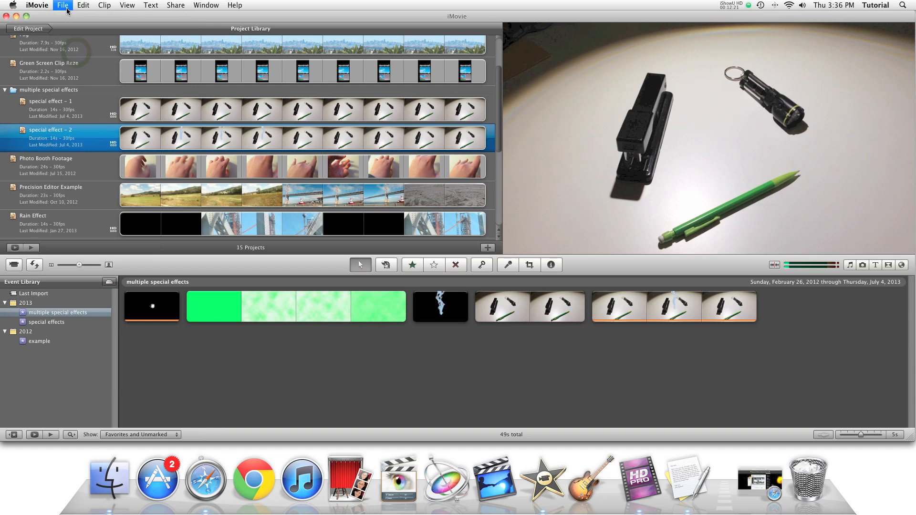
{"action": "left_click", "coordinate": [76, 66]}
{"action": "double_click", "coordinate": [72, 144]}
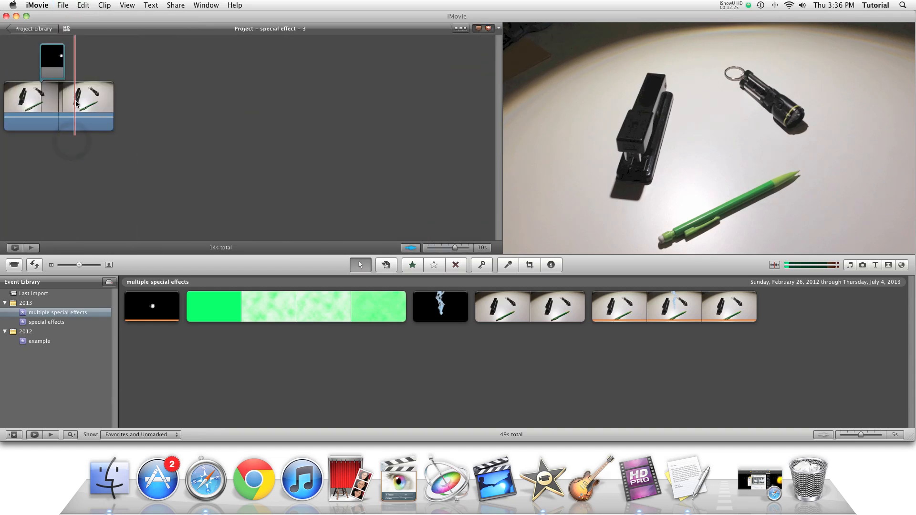
Delete the explosion overlay from the duplicated project and accept the modification.
{"action": "left_click", "coordinate": [59, 60]}
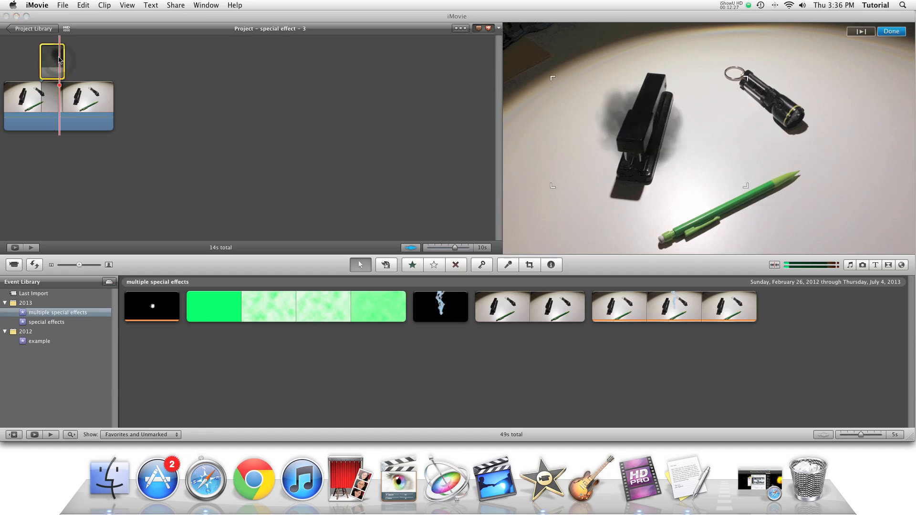
{"action": "key", "text": "Delete"}
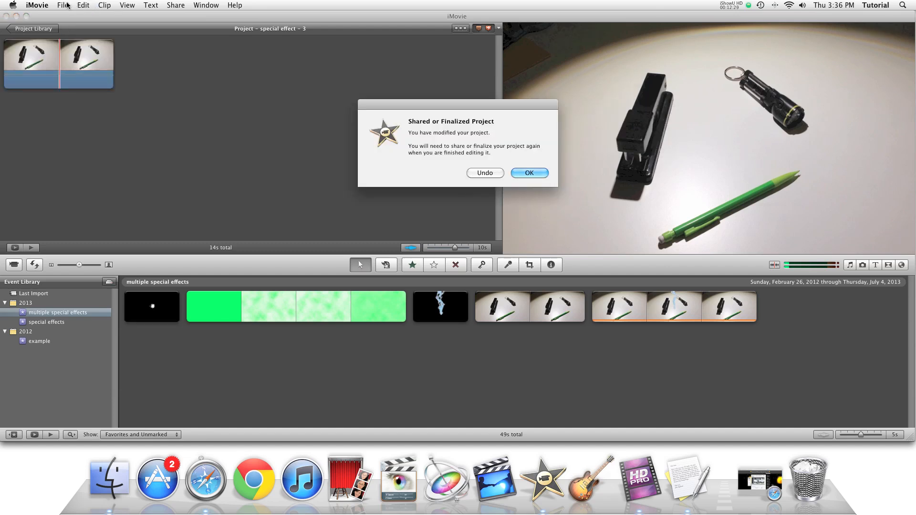
{"action": "key", "text": "Return"}
Import special effect – 2.mov into the existing multiple special effects event, moving the file instead of copying it.
{"action": "left_click", "coordinate": [63, 5]}
{"action": "mouse_move", "coordinate": [101, 74]}
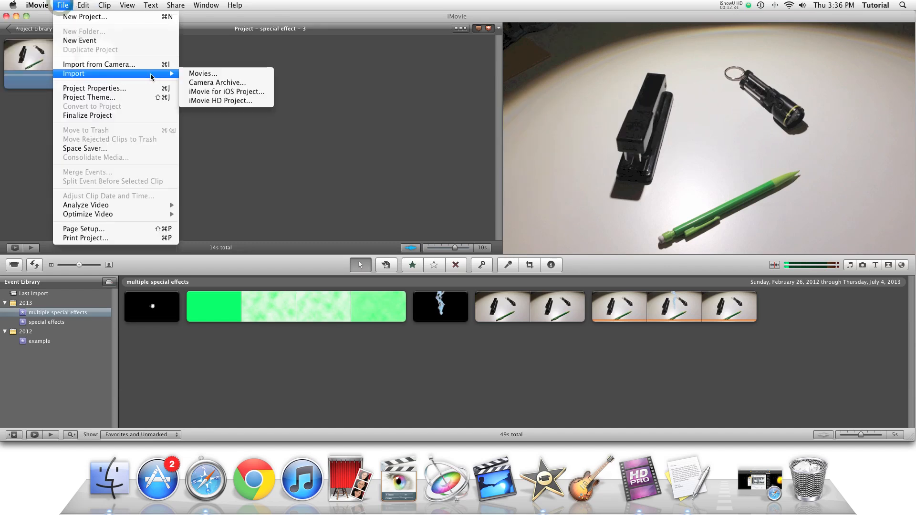
{"action": "left_click", "coordinate": [188, 75]}
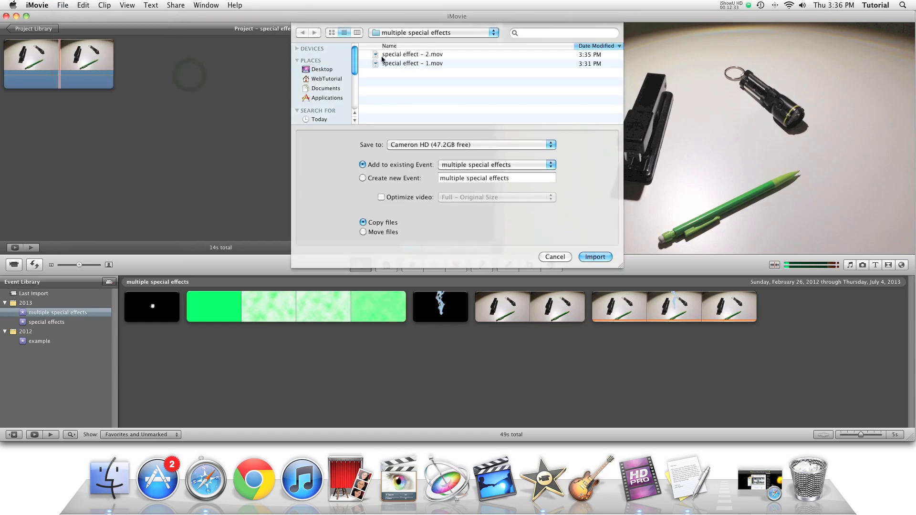
{"action": "left_click", "coordinate": [401, 53]}
{"action": "left_click", "coordinate": [367, 232]}
{"action": "key", "text": "Return"}
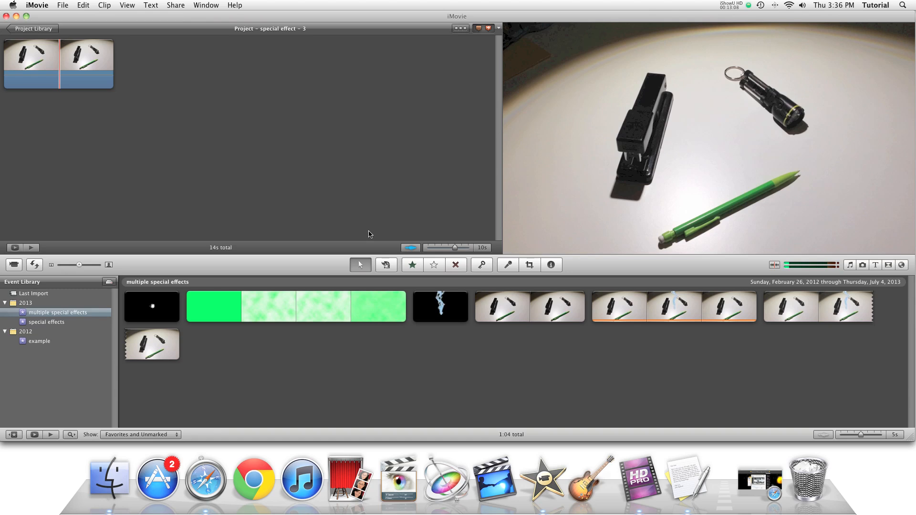
Replace the project's footage with the newly imported special effect – 2 clip and play back the result.
{"action": "left_click_drag", "start_coordinate": [811, 308], "coordinate": [58, 66]}
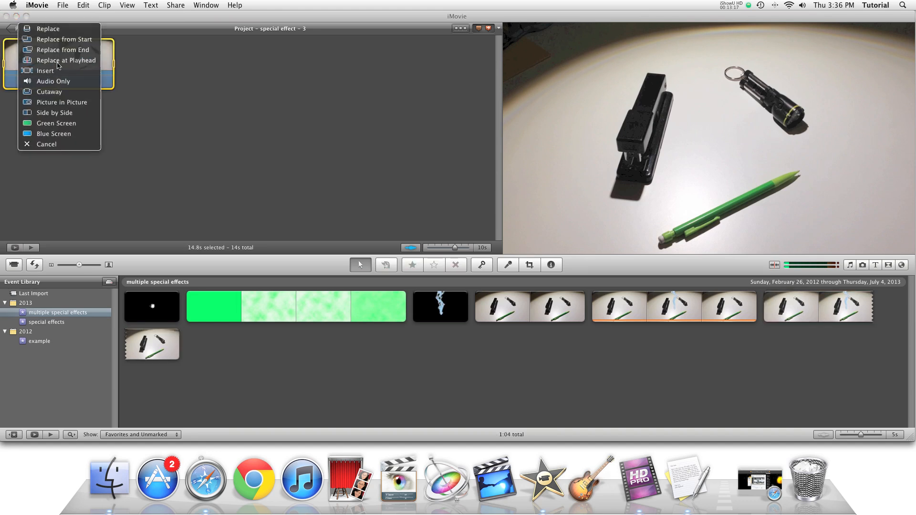
{"action": "left_click", "coordinate": [48, 30]}
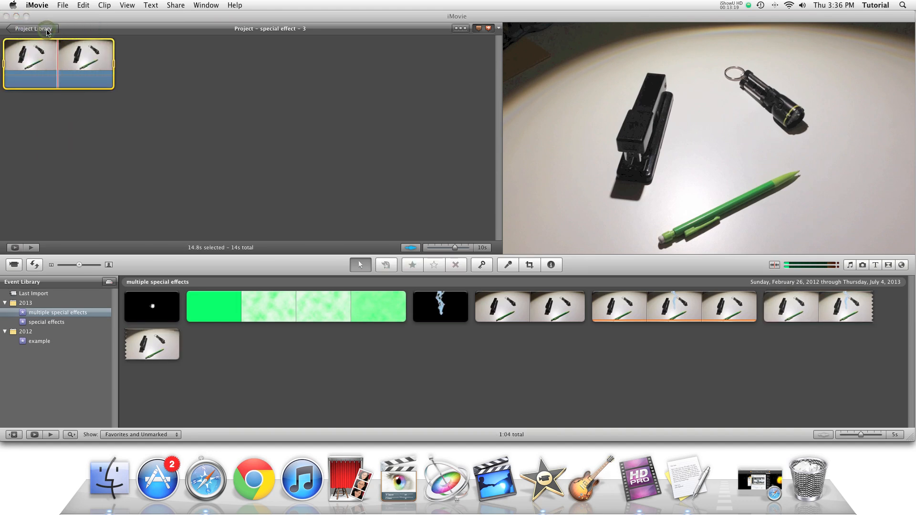
{"action": "left_click", "coordinate": [129, 130]}
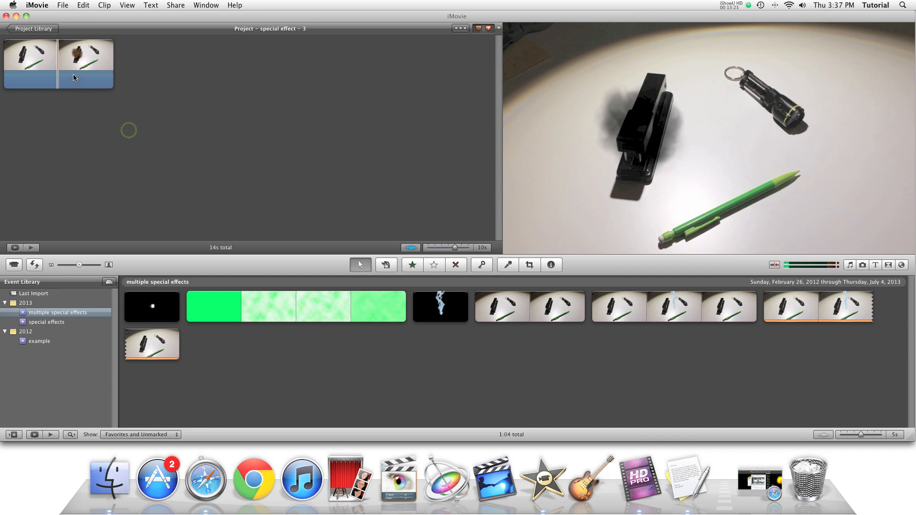
{"action": "key", "text": "space"}
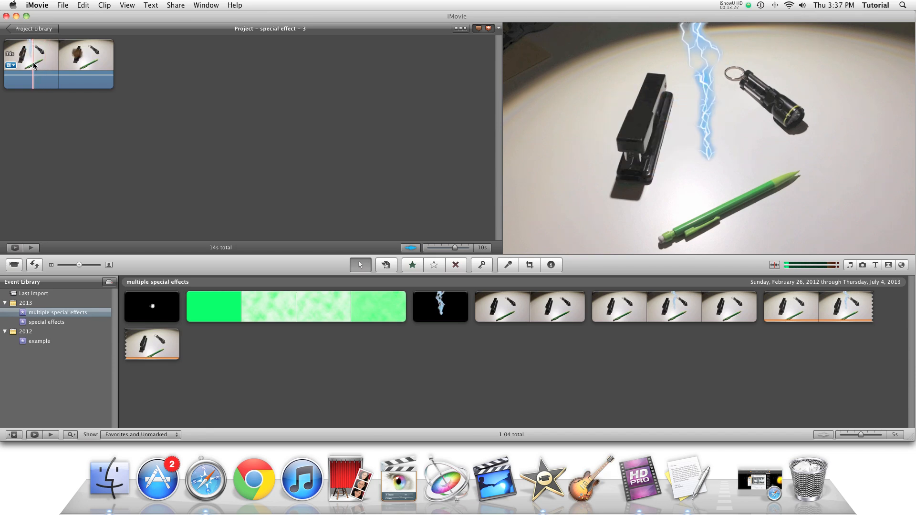
Select the entire explosion clip in the event and place it over the project footage about 4.3 s from the clip start.
{"action": "right_click", "coordinate": [141, 299]}
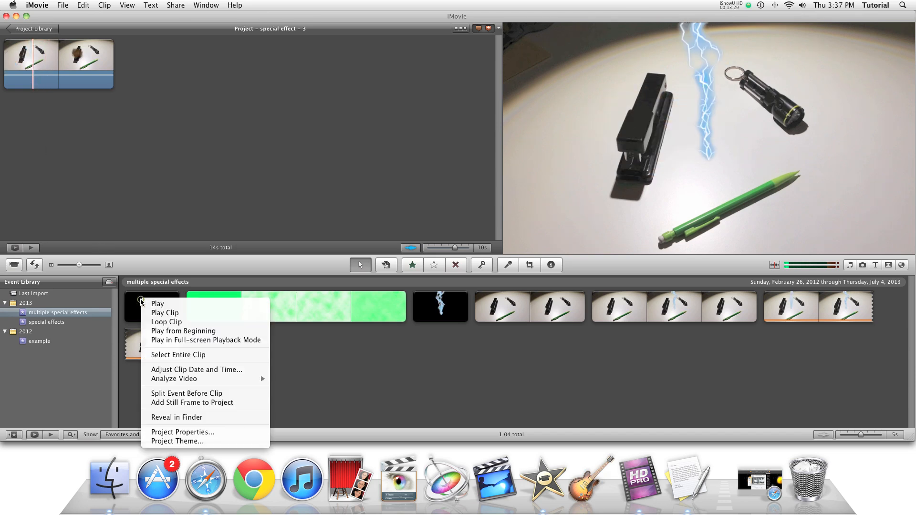
{"action": "left_click", "coordinate": [330, 379]}
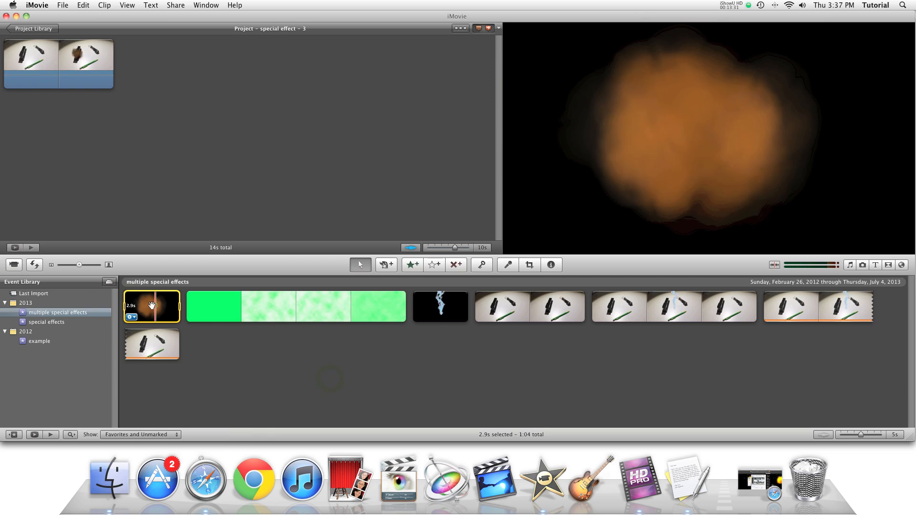
{"action": "left_click_drag", "start_coordinate": [135, 247], "coordinate": [36, 77]}
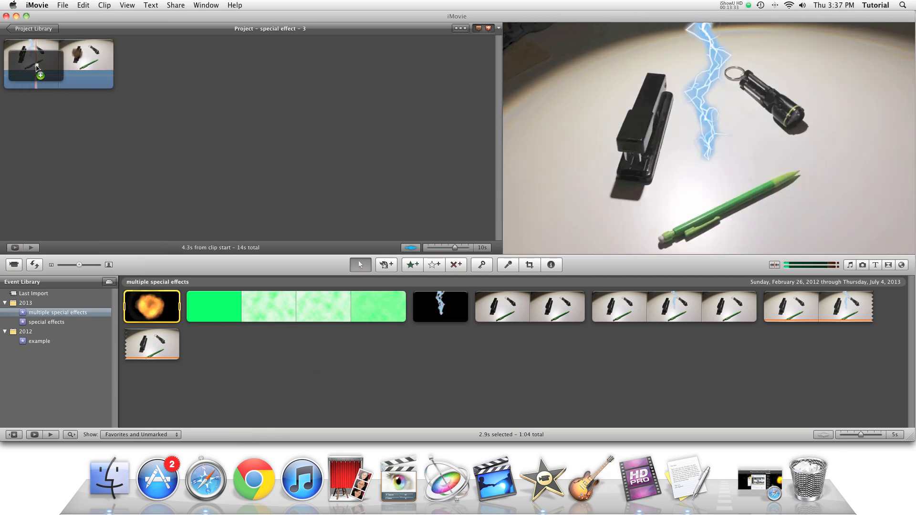